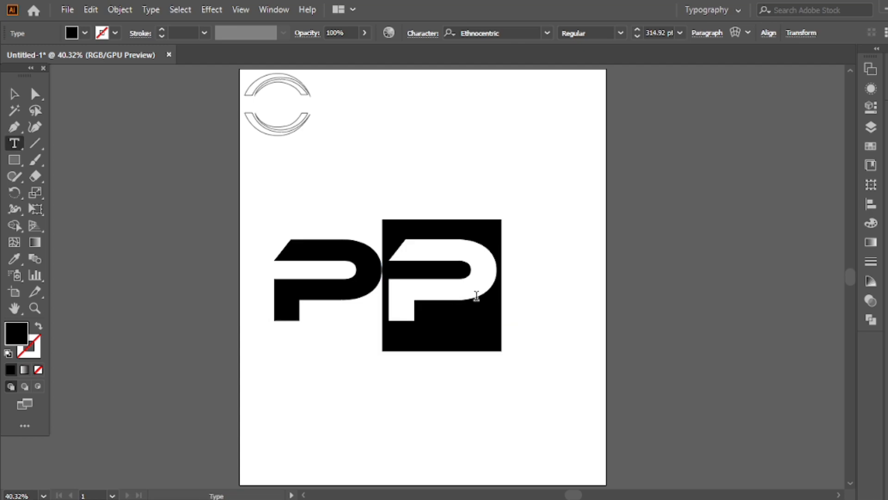
# Step: Change the second letter to S, duplicate it horizontally beside the original, and change the new copy to K
pyautogui.write('S')
pyautogui.press('Escape')
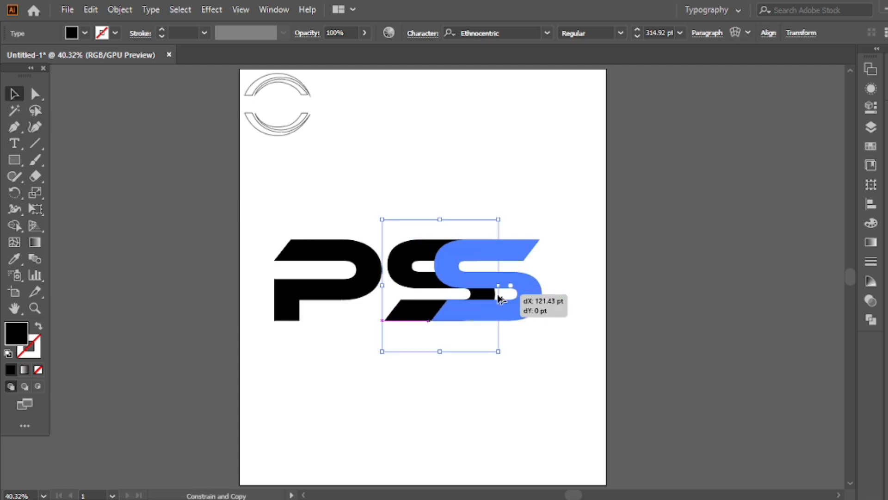
pyautogui.doubleClick(565, 304)
pyautogui.write('K')
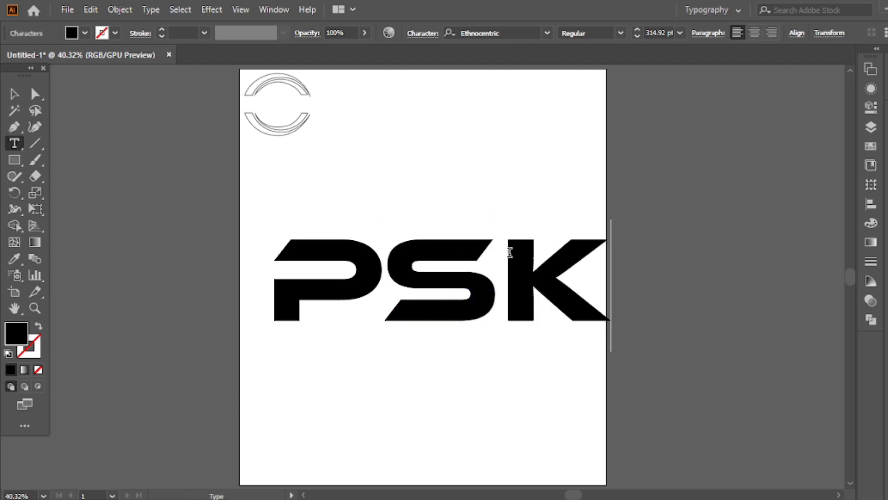
# Step: Select the P, S and K together and reposition them so they fit centrally on the artboard
pyautogui.click(14, 94)
pyautogui.click(485, 268)
pyautogui.click(365, 296)
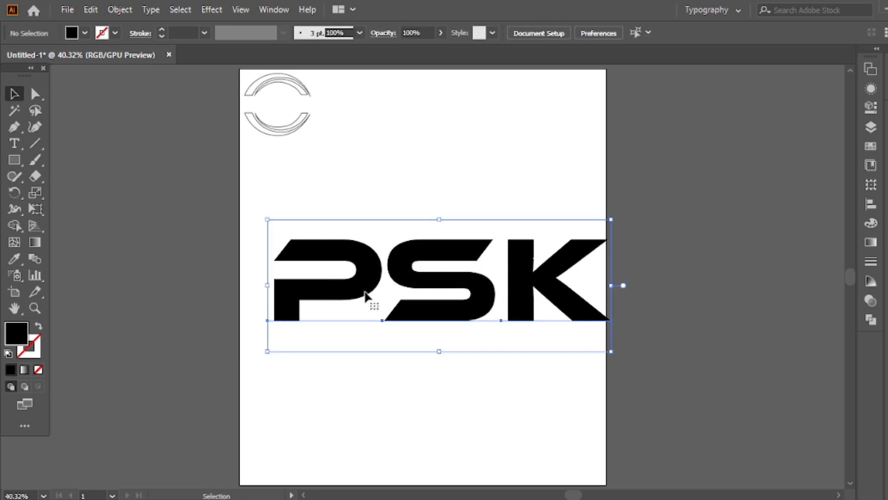
pyautogui.moveTo(533, 276); pyautogui.dragTo(511, 282)
pyautogui.click(462, 189)
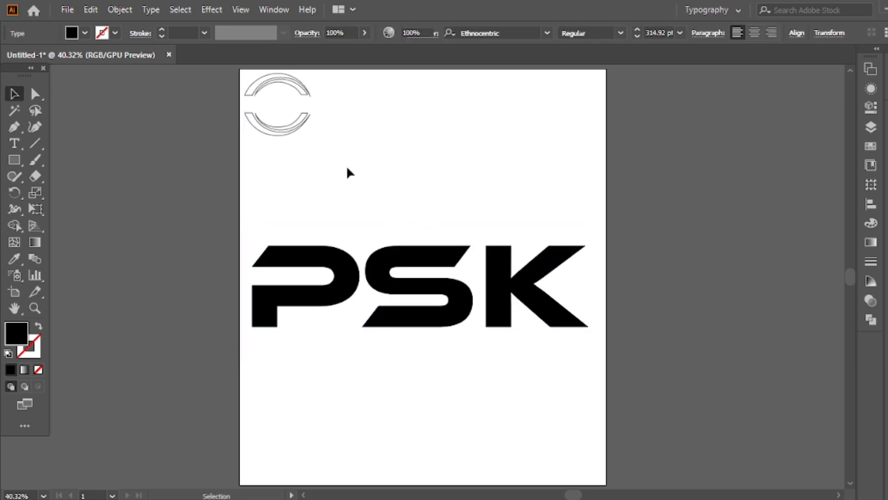
# Step: Select all three letters and expand the live text into editable shapes
pyautogui.click(320, 292)
pyautogui.moveTo(511, 209); pyautogui.dragTo(134, 233)
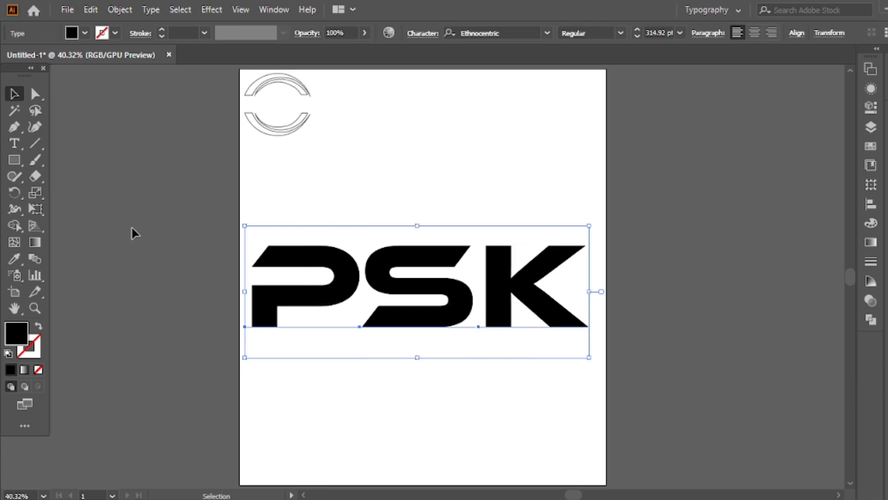
pyautogui.click(120, 9)
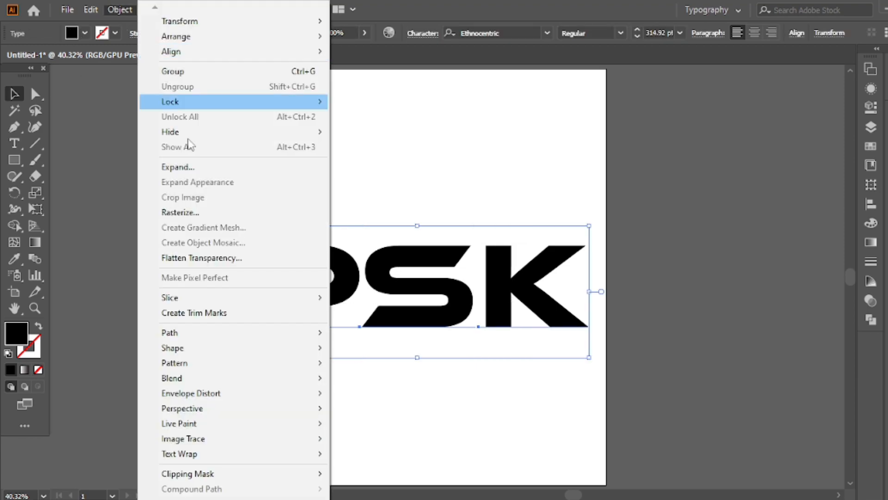
pyautogui.click(255, 175)
pyautogui.click(382, 296)
pyautogui.click(413, 178)
pyautogui.moveTo(350, 281)
pyautogui.mouseDown()
pyautogui.moveTo(381, 283)
pyautogui.moveTo(363, 282)
pyautogui.mouseUp()
pyautogui.click(437, 194)
pyautogui.hotkey('ctrl', 'z')
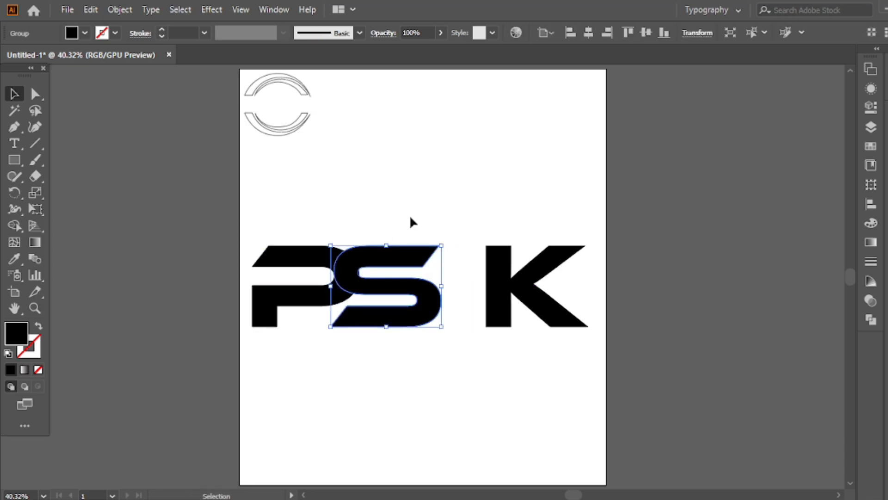
pyautogui.hotkey('ctrl', 'z')
pyautogui.click(416, 195)
# Step: Draw a slanted straight line with the Pen tool across the P's bowl, from its inner curve to its outer edge
pyautogui.scroll(4, 329, 276)
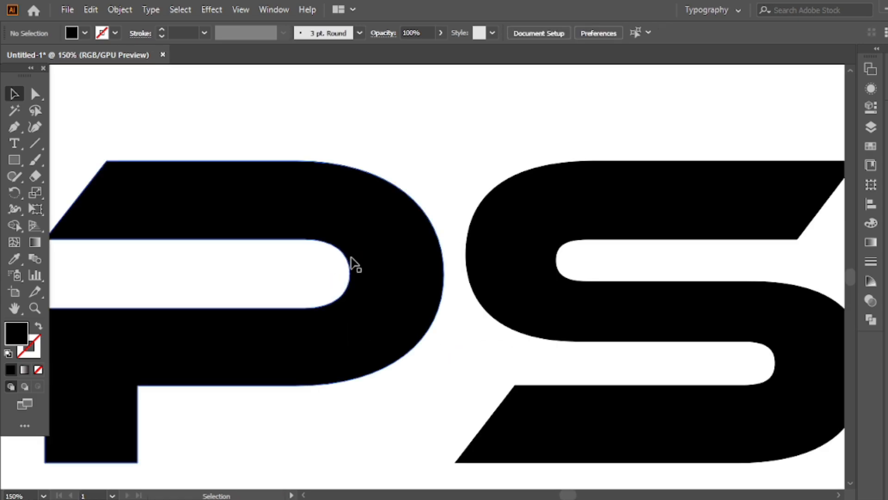
pyautogui.scroll(-2, 327, 242)
pyautogui.click(14, 128)
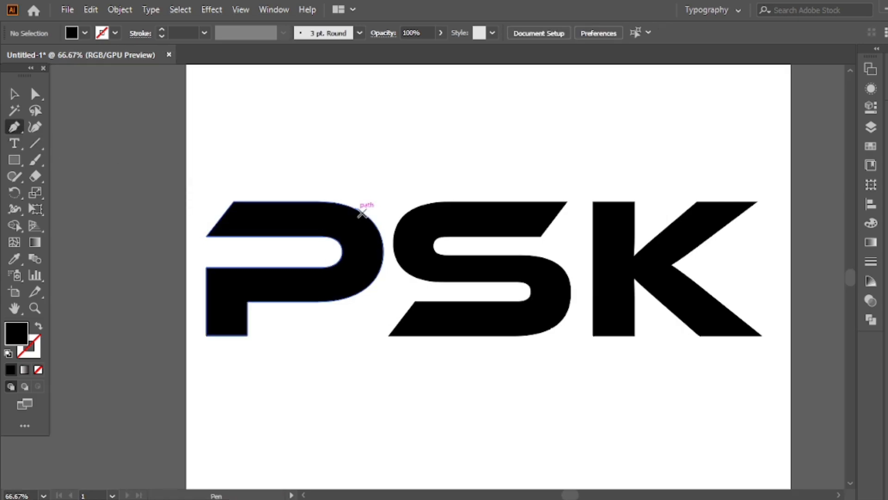
pyautogui.click(343, 251)
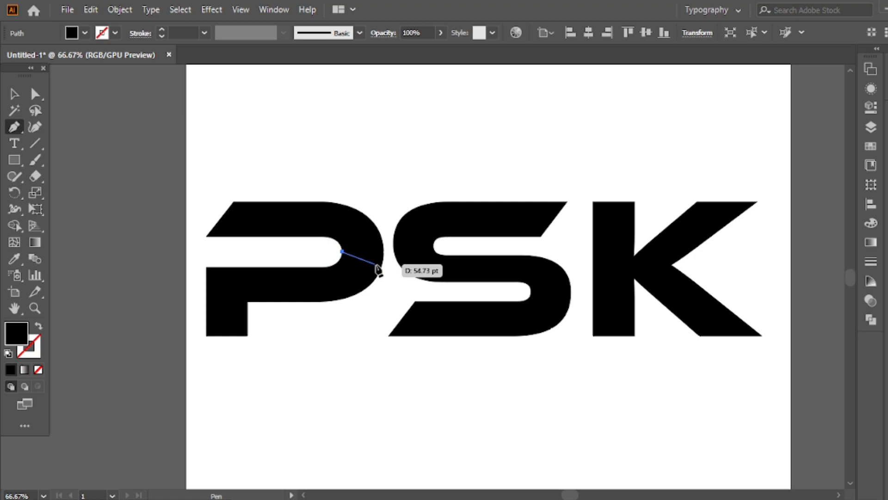
pyautogui.click(382, 268)
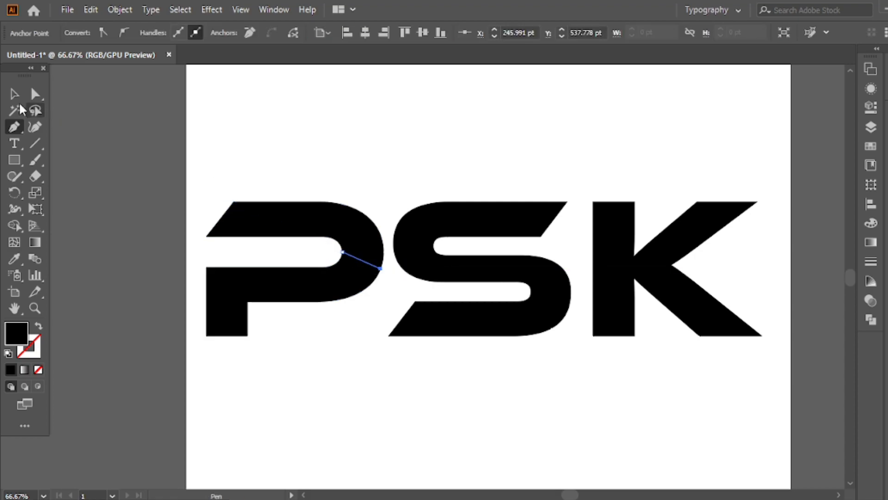
# Step: Select the P with the slanted line and split its bowl along that line using Shape Builder
pyautogui.moveTo(284, 300); pyautogui.dragTo(273, 319)
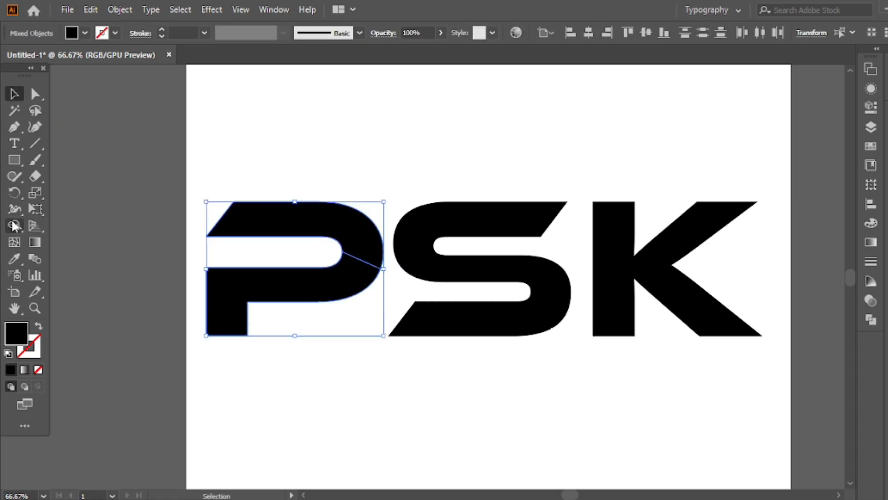
pyautogui.click(14, 226)
pyautogui.moveTo(334, 253)
pyautogui.mouseDown()
pyautogui.moveTo(351, 298)
pyautogui.moveTo(303, 265)
pyautogui.mouseUp()
pyautogui.click(12, 98)
# Step: Ungroup the divided P so its upper and lower pieces can be selected separately
pyautogui.click(389, 178)
pyautogui.click(359, 223)
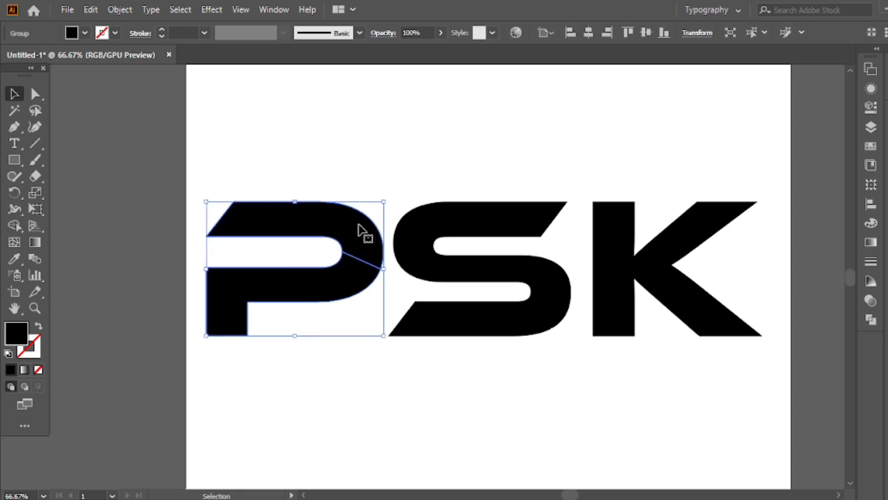
pyautogui.rightClick(359, 224)
pyautogui.click(420, 228)
pyautogui.click(389, 227)
pyautogui.click(360, 231)
pyautogui.click(404, 182)
# Step: Move the S over the P until its outer curve meets the inner curve of the P's bowl
pyautogui.moveTo(448, 214); pyautogui.dragTo(368, 235)
pyautogui.scroll(5, 379, 221)
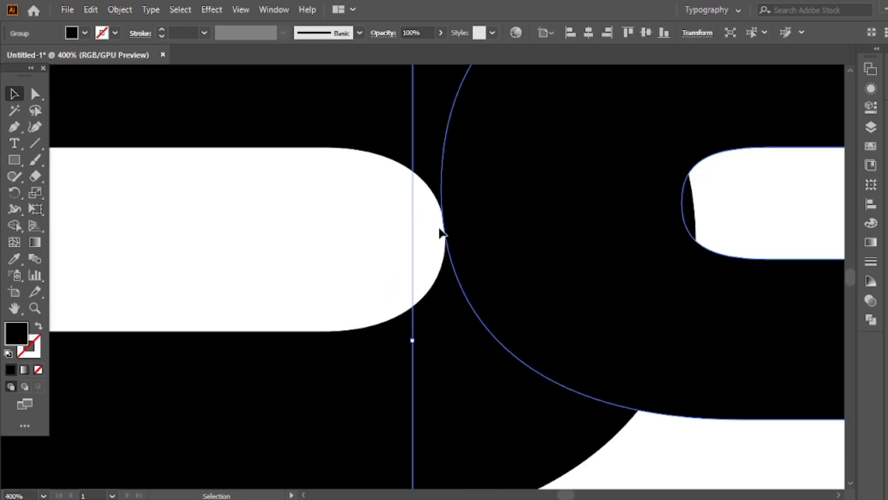
pyautogui.click(725, 189)
pyautogui.scroll(-4, 735, 180)
# Step: Select the P and S and merge the P's upper part, the overlap and the S's lower part with Shape Builder
pyautogui.moveTo(743, 170); pyautogui.dragTo(551, 178)
pyautogui.moveTo(569, 105); pyautogui.dragTo(403, 249)
pyautogui.click(14, 225)
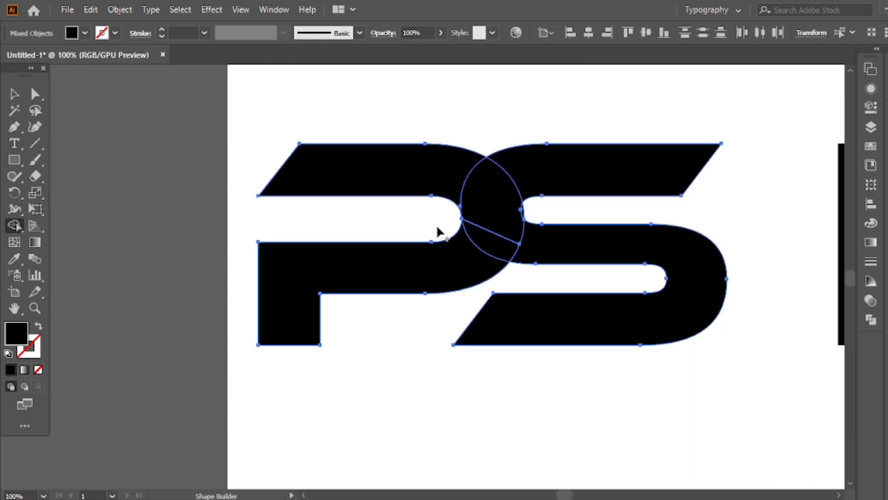
pyautogui.moveTo(452, 170)
pyautogui.mouseDown()
pyautogui.moveTo(484, 203)
pyautogui.moveTo(493, 243)
pyautogui.moveTo(575, 248)
pyautogui.moveTo(569, 233)
pyautogui.mouseUp()
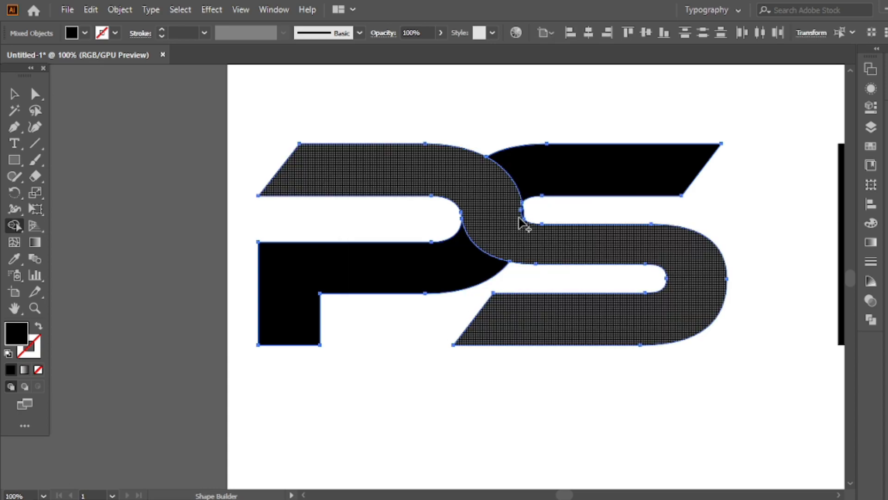
# Step: Merge the small leftover sliver at the S's upper opening into the joined P-and-S shape with Shape Builder
pyautogui.keyDown('alt'); pyautogui.scroll(5, 520, 217); pyautogui.keyUp('alt')
pyautogui.keyDown('alt'); pyautogui.scroll(-3, 524, 217); pyautogui.keyUp('alt')
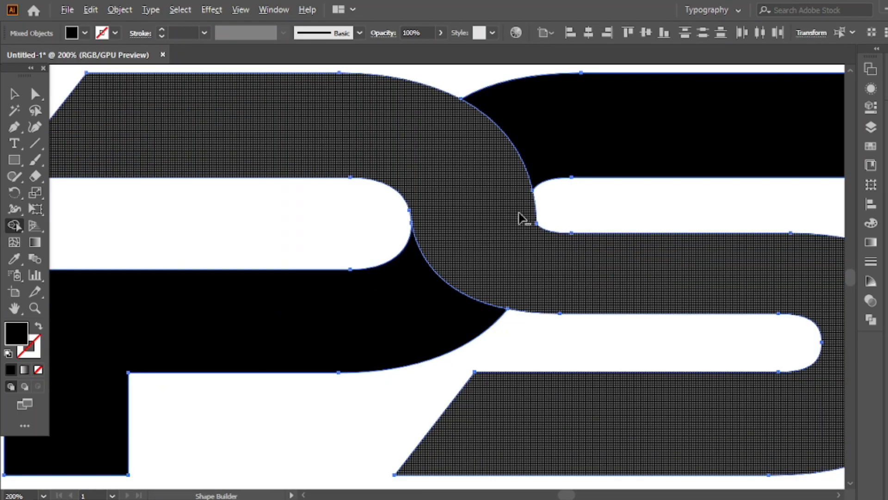
pyautogui.keyDown('alt'); pyautogui.scroll(5, 528, 233); pyautogui.keyUp('alt')
pyautogui.keyDown('alt'); pyautogui.scroll(-2, 559, 218); pyautogui.keyUp('alt')
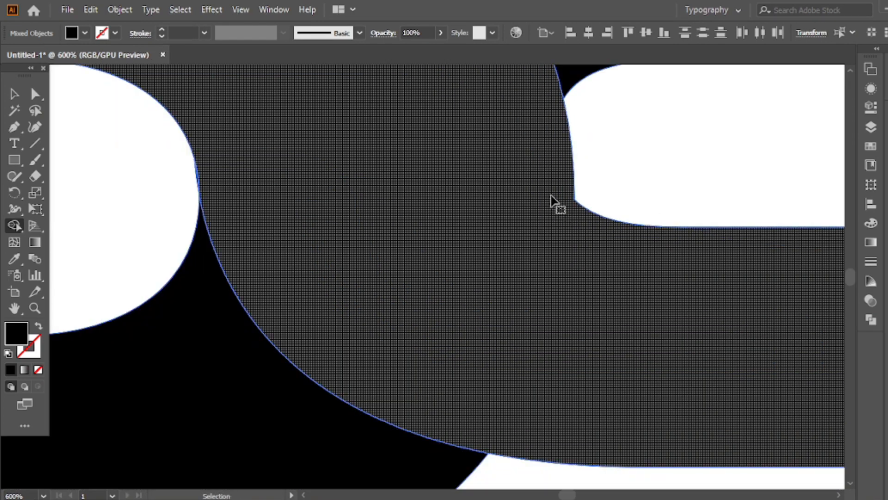
pyautogui.keyDown('alt'); pyautogui.scroll(-3, 535, 176); pyautogui.keyUp('alt')
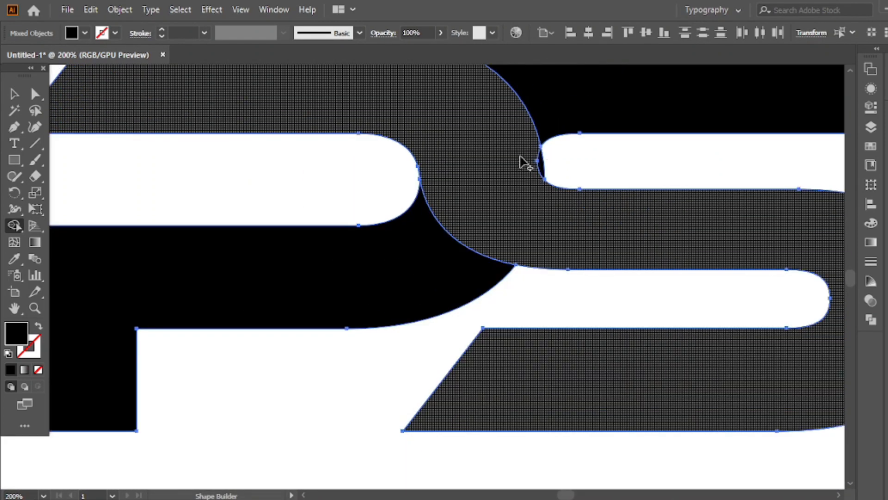
pyautogui.moveTo(541, 173); pyautogui.dragTo(414, 229)
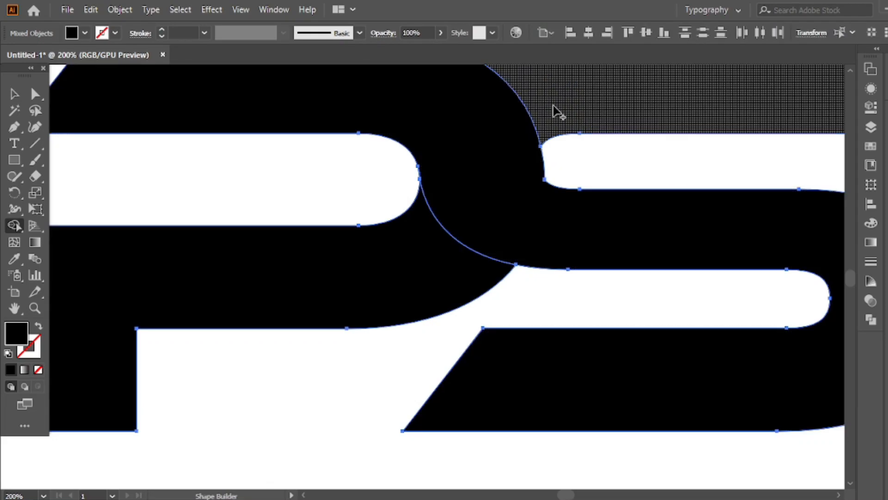
# Step: Move the K toward the overlapping P and S and nudge it until its stem sits just beside the S
pyautogui.keyDown('alt'); pyautogui.scroll(-4, 569, 301); pyautogui.keyUp('alt')
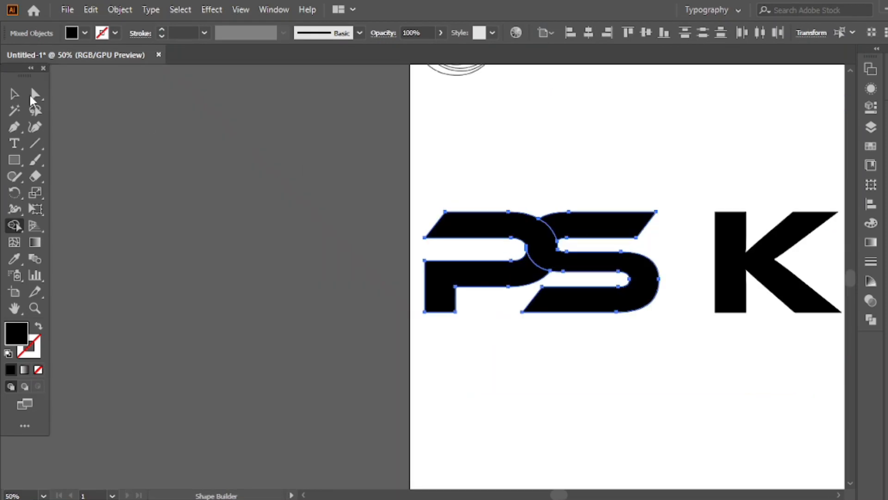
pyautogui.press('v')
pyautogui.click(453, 172)
pyautogui.click(584, 227)
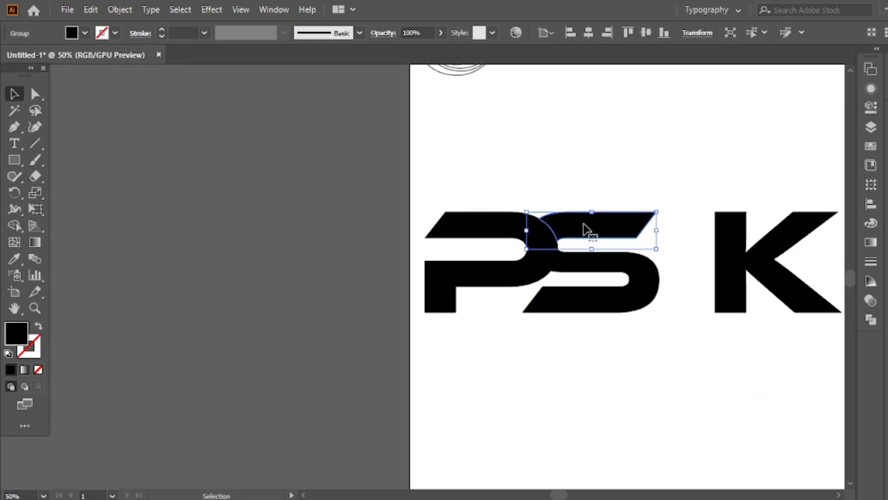
pyautogui.click(695, 212)
pyautogui.moveTo(731, 252); pyautogui.dragTo(679, 254)
pyautogui.hotkey('ctrl', '0')
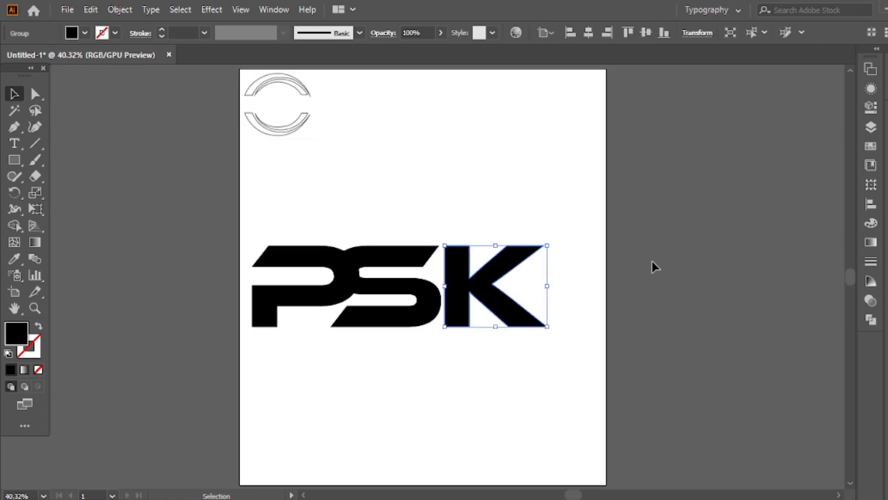
pyautogui.press('Left')
pyautogui.press('Left')
pyautogui.press('Left')
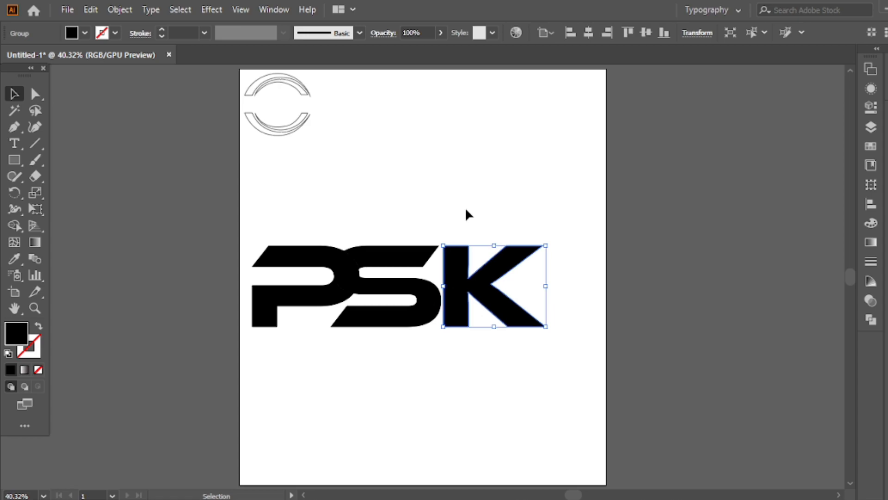
pyautogui.click(467, 211)
# Step: Extend the S's upper arm into the K's stem by moving its two end points with Direct Selection, squaring off the slanted end
pyautogui.scroll(3, 456, 254)
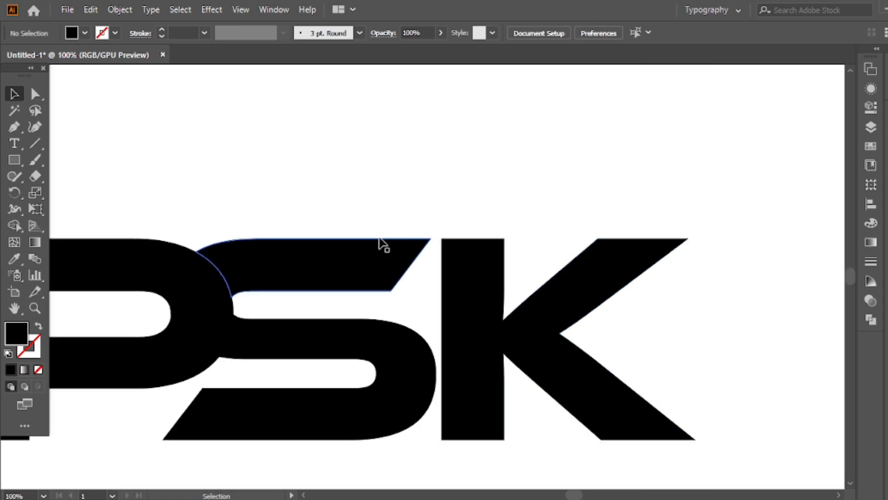
pyautogui.click(390, 291)
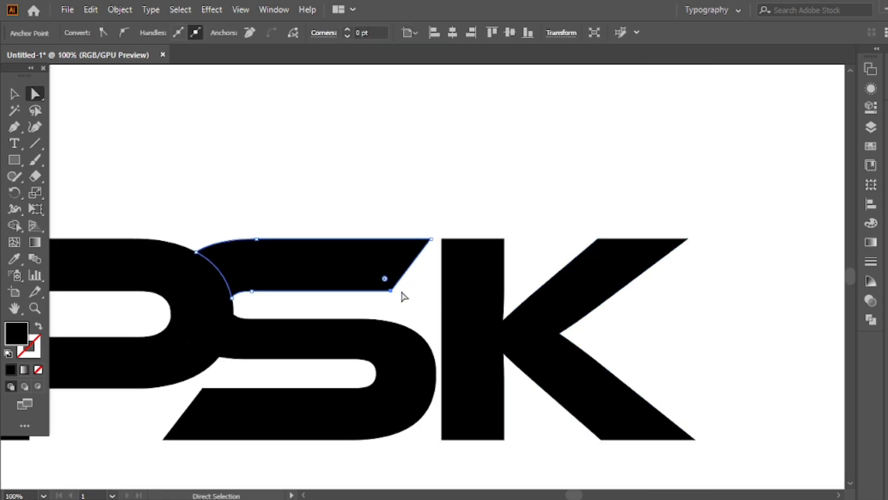
pyautogui.moveTo(392, 292); pyautogui.dragTo(486, 291)
pyautogui.moveTo(431, 240); pyautogui.dragTo(505, 239)
pyautogui.hotkey('ctrl', 'z')
pyautogui.click(434, 229)
pyautogui.click(431, 239)
pyautogui.click(496, 207)
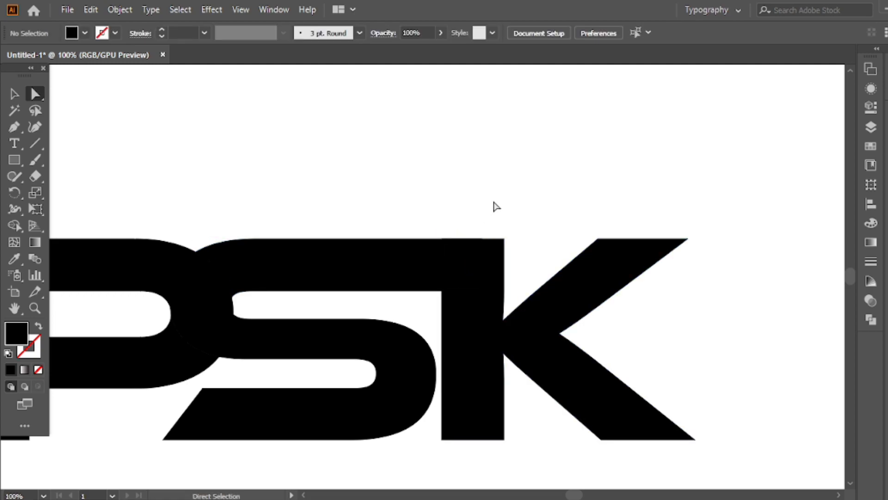
# Step: Merge the extended upper arm of the S with the K using Shape Builder
pyautogui.click(398, 291)
pyautogui.hotkey('shift', 'm')
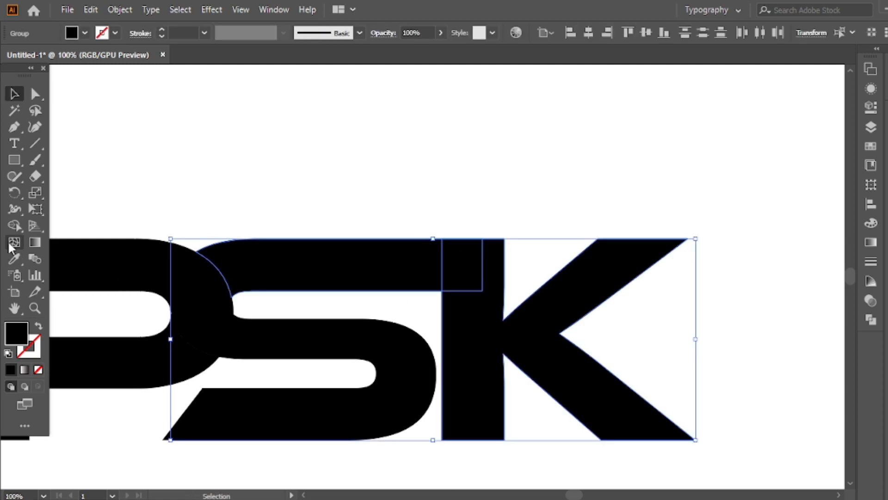
pyautogui.moveTo(338, 250)
pyautogui.mouseDown()
pyautogui.moveTo(356, 257)
pyautogui.moveTo(484, 273)
pyautogui.mouseUp()
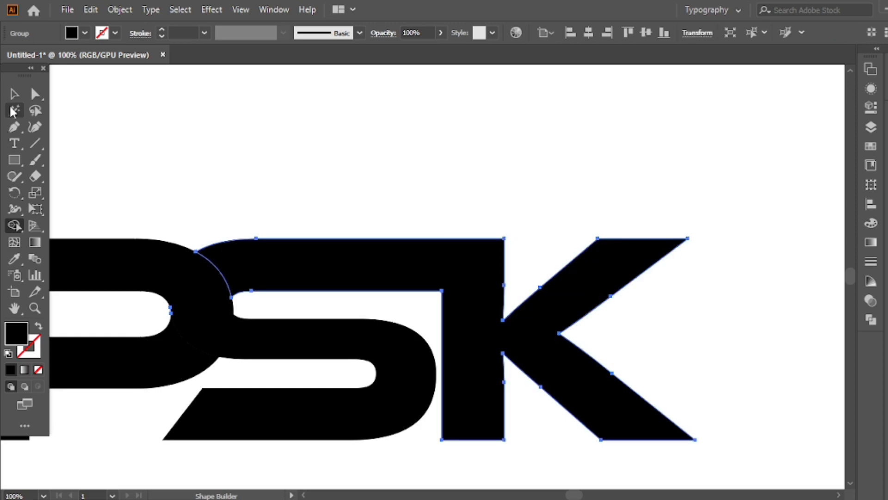
pyautogui.click(14, 94)
pyautogui.click(341, 206)
# Step: Nudge the joined upper-S-and-K shape to the right to open a gap beside the P's curve
pyautogui.click(329, 260)
pyautogui.press('Right')
pyautogui.press('Right')
pyautogui.press('Right')
pyautogui.press('Right')
pyautogui.press('Right')
pyautogui.press('Right')
pyautogui.press('Right')
pyautogui.press('Right')
pyautogui.press('Right')
pyautogui.press('Right')
pyautogui.press('Right')
pyautogui.press('Right')
# Step: Nudge the interlaced P-and-S shape to the right, leaving thin gaps between it and both neighbouring pieces
pyautogui.click(225, 316)
pyautogui.press('Right')
pyautogui.press('Right')
pyautogui.press('Right')
pyautogui.press('Right')
pyautogui.press('Right')
pyautogui.press('Right')
pyautogui.press('Right')
pyautogui.press('Right')
pyautogui.press('Right')
pyautogui.press('Right')
pyautogui.press('Right')
pyautogui.press('Right')
pyautogui.press('Right')
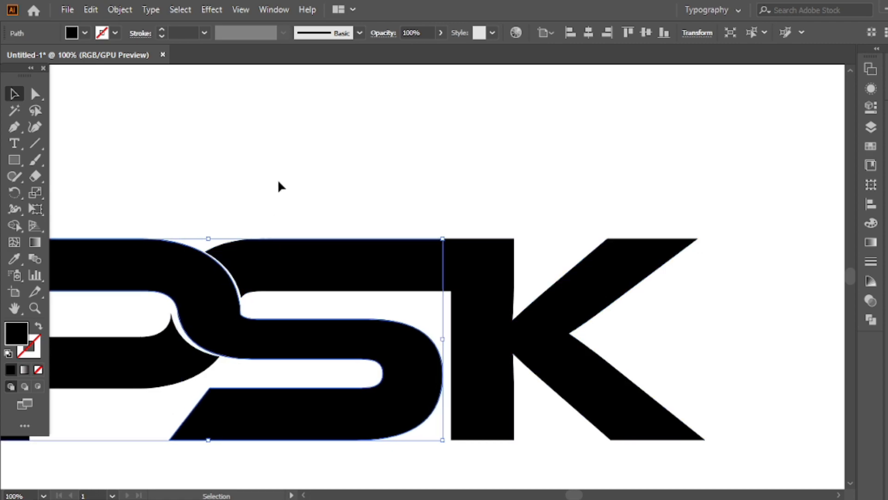
pyautogui.click(278, 182)
pyautogui.scroll(-1, 196, 311)
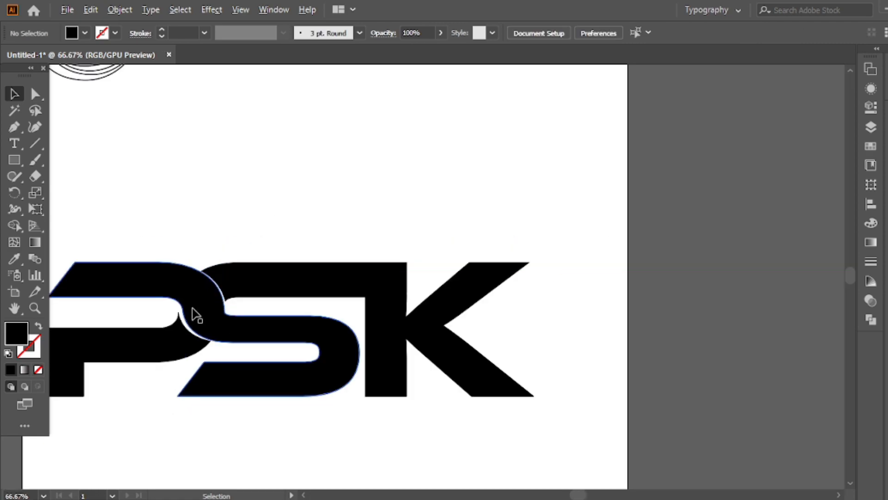
pyautogui.scroll(-1, 196, 314)
pyautogui.moveTo(222, 298); pyautogui.dragTo(386, 277)
pyautogui.click(390, 277)
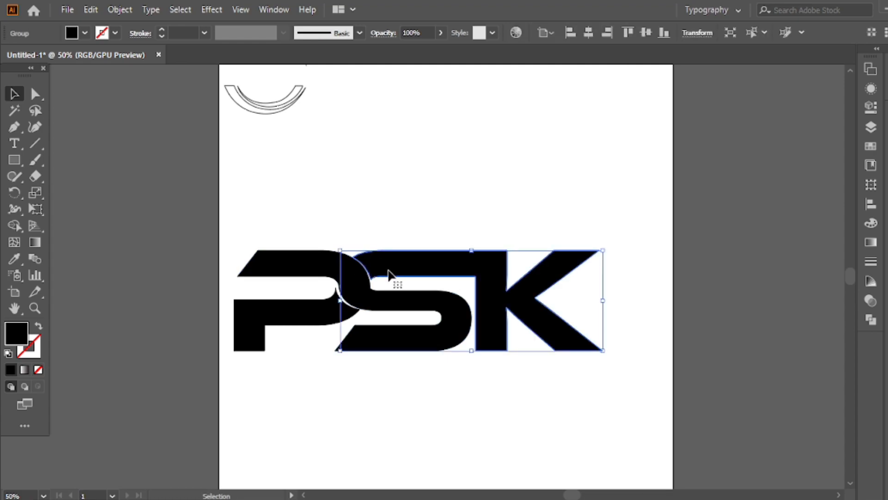
pyautogui.click(407, 222)
# Step: Move the tip anchor of the P's lower piece down and away from the interlaced P-S curve to even out the gap
pyautogui.scroll(4, 353, 280)
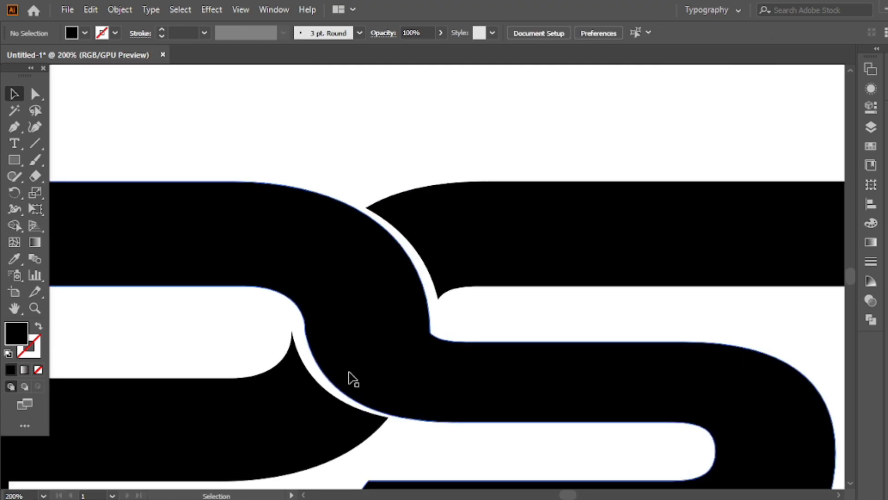
pyautogui.click(431, 332)
pyautogui.press('a')
pyautogui.click(439, 327)
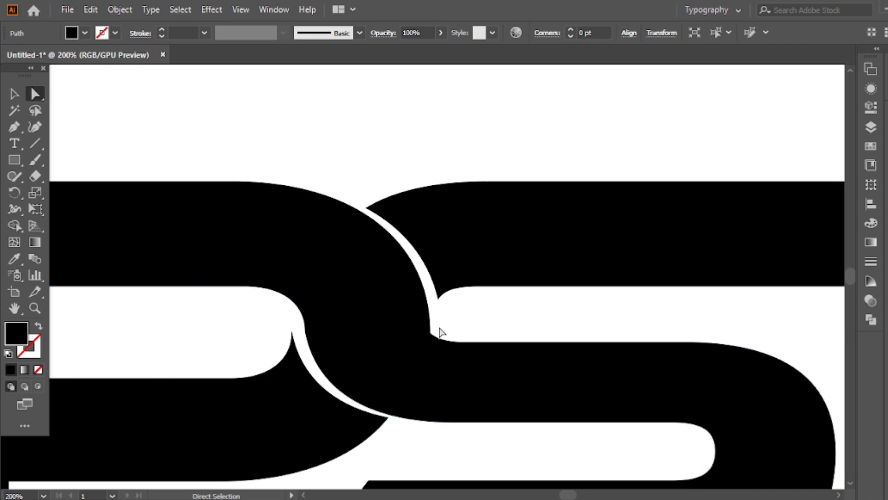
pyautogui.click(431, 333)
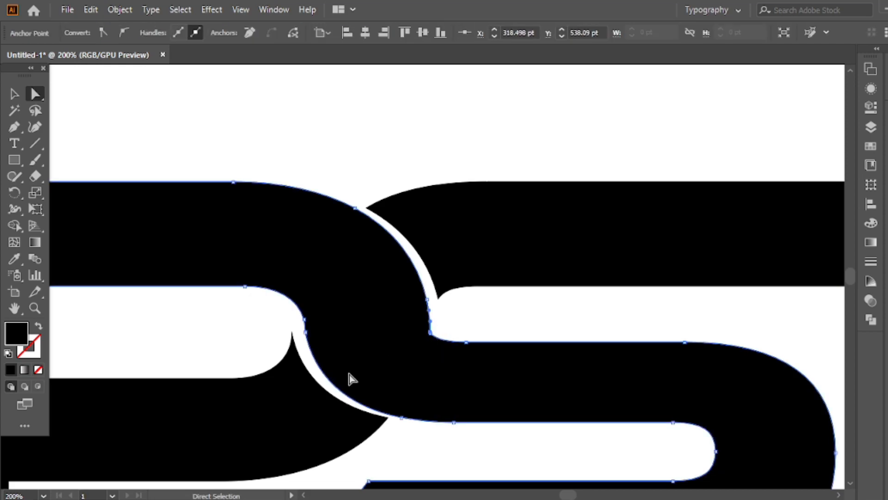
pyautogui.click(388, 418)
pyautogui.scroll(3, 371, 432)
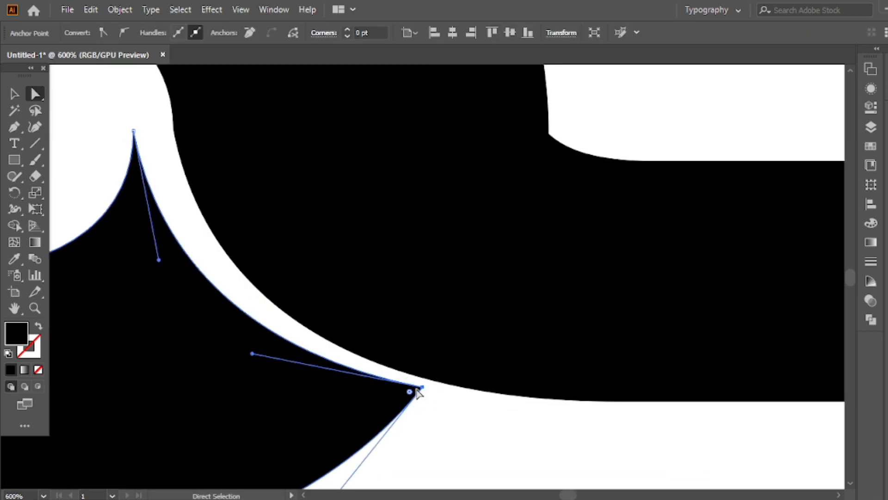
pyautogui.moveTo(420, 389); pyautogui.dragTo(391, 406)
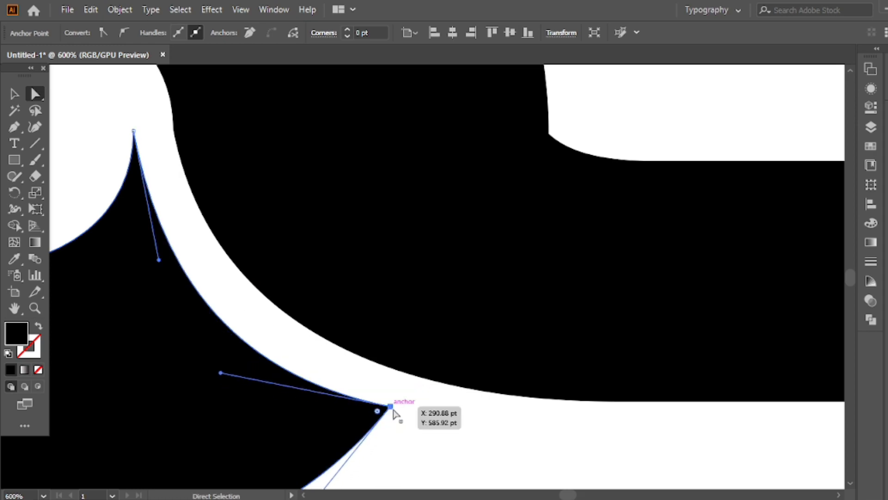
pyautogui.click(396, 387)
pyautogui.scroll(-4, 396, 343)
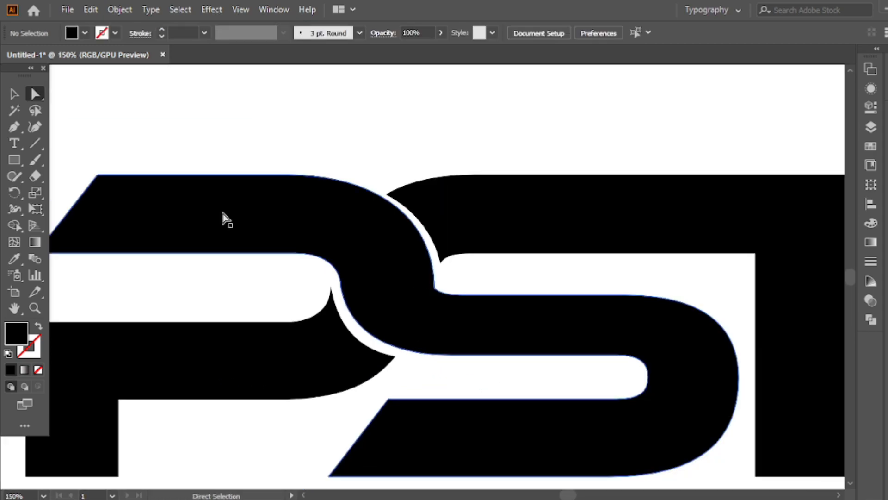
# Step: Nudge the joined upper-S-and-K shape slightly to the right to widen its gap beside the P's curve
pyautogui.scroll(-5, 469, 170)
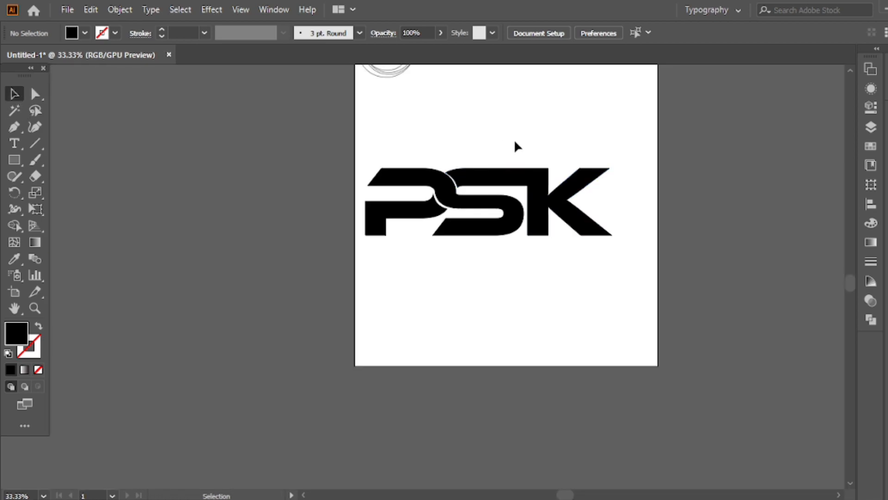
pyautogui.scroll(4, 498, 155)
pyautogui.click(505, 237)
pyautogui.press('Right')
pyautogui.press('Right')
pyautogui.press('Right')
pyautogui.press('Right')
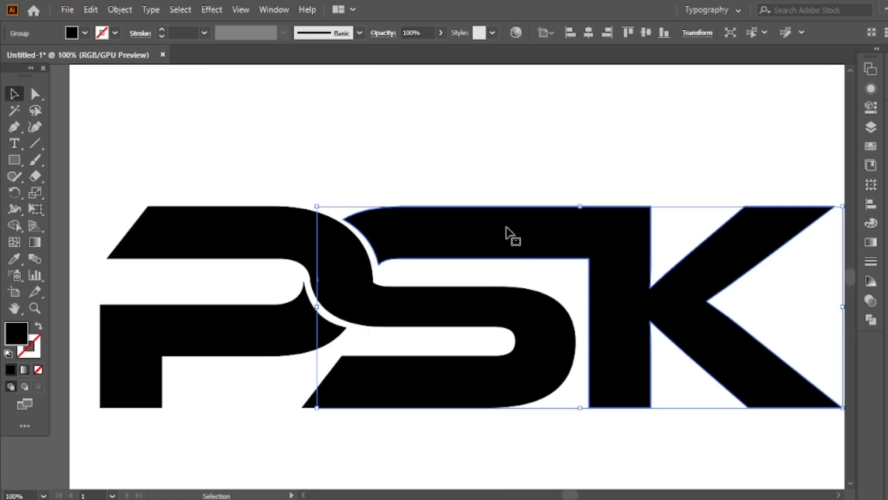
pyautogui.click(500, 169)
pyautogui.scroll(-4, 500, 171)
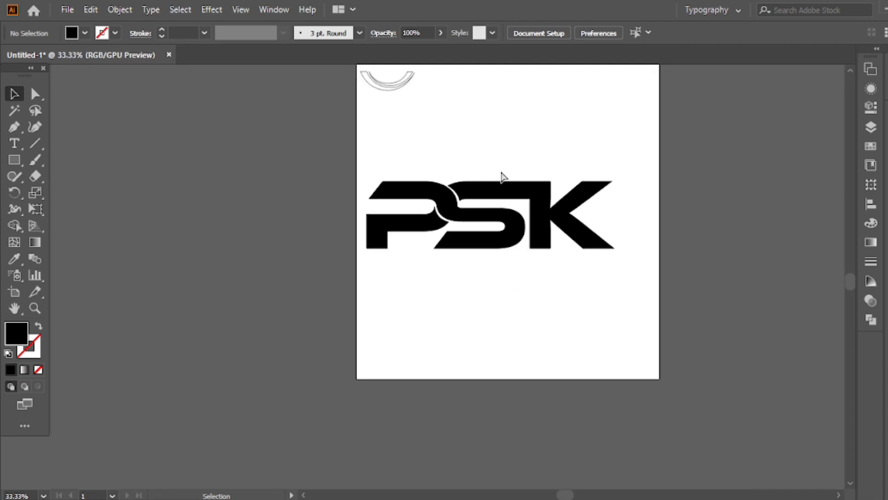
# Step: Group all the PSK letter pieces and center the group horizontally and vertically on the artboard
pyautogui.moveTo(377, 202); pyautogui.dragTo(318, 311)
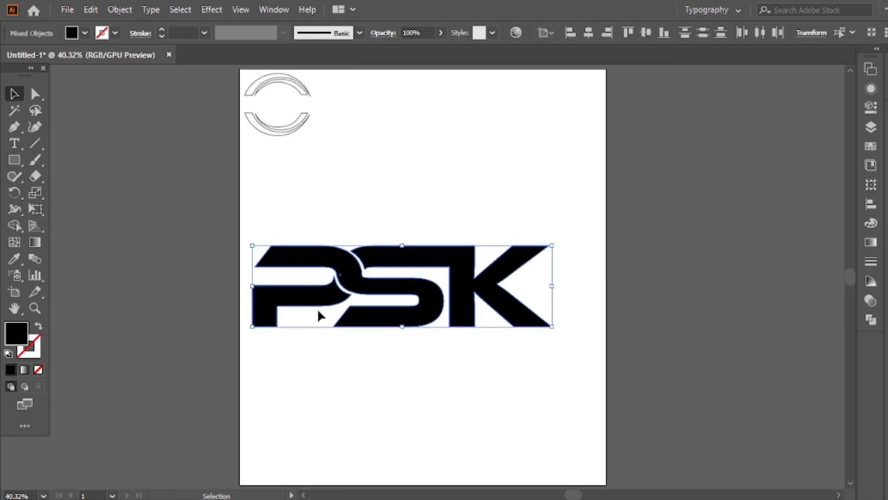
pyautogui.rightClick(410, 148)
pyautogui.click(445, 253)
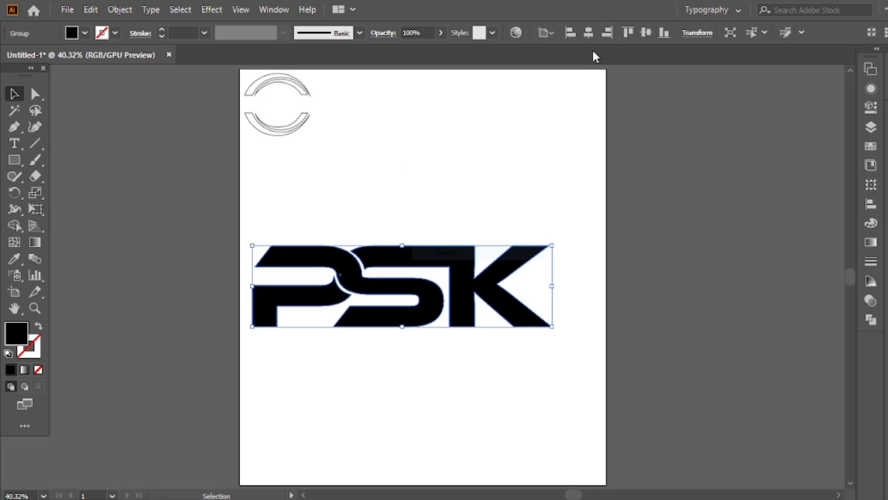
pyautogui.click(589, 32)
pyautogui.click(646, 32)
pyautogui.click(580, 108)
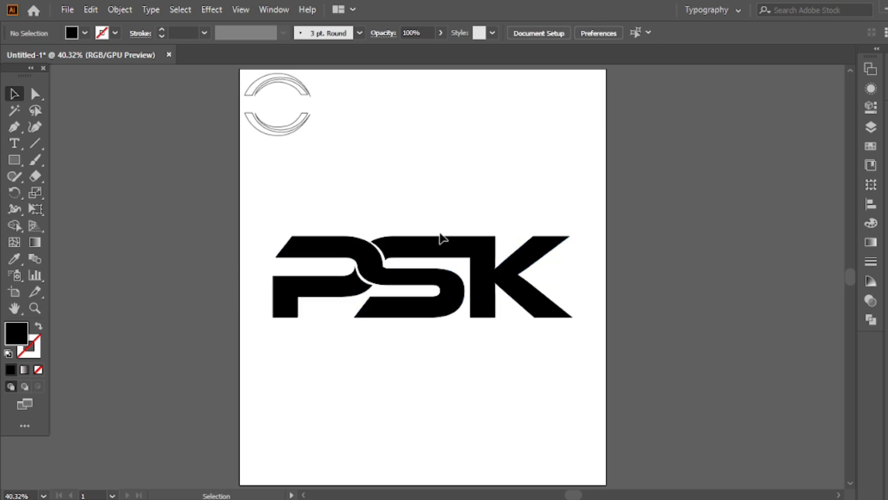
# Step: Draw a closed slanted parallelogram with the Pen tool across the middle of the S's upper arm, spanning its full thickness
pyautogui.scroll(2, 370, 234)
pyautogui.scroll(4, 444, 241)
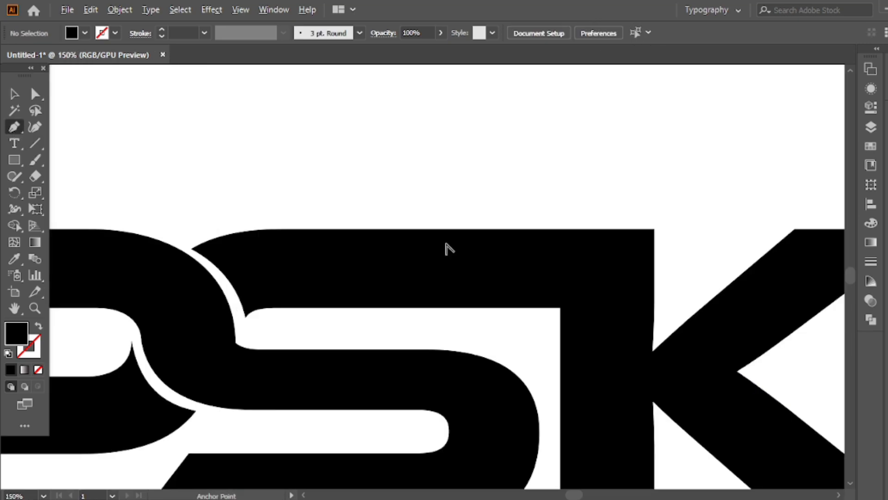
pyautogui.click(444, 223)
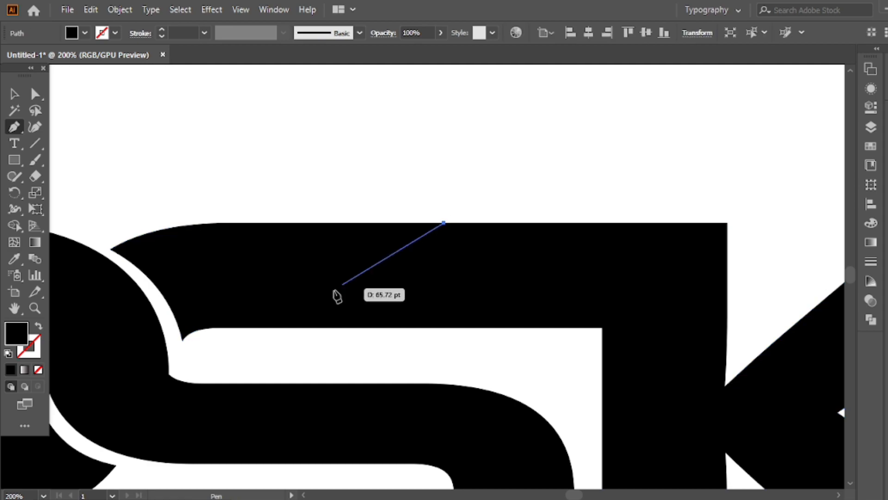
pyautogui.click(362, 327)
pyautogui.click(418, 327)
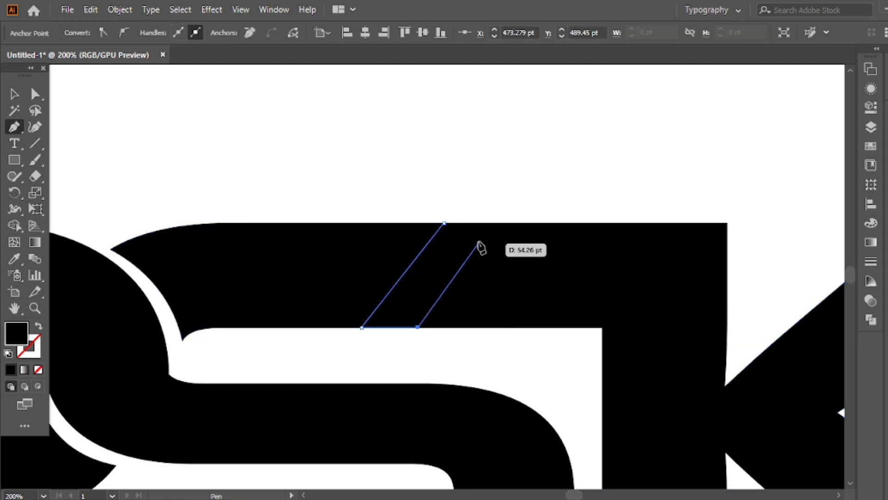
pyautogui.click(496, 223)
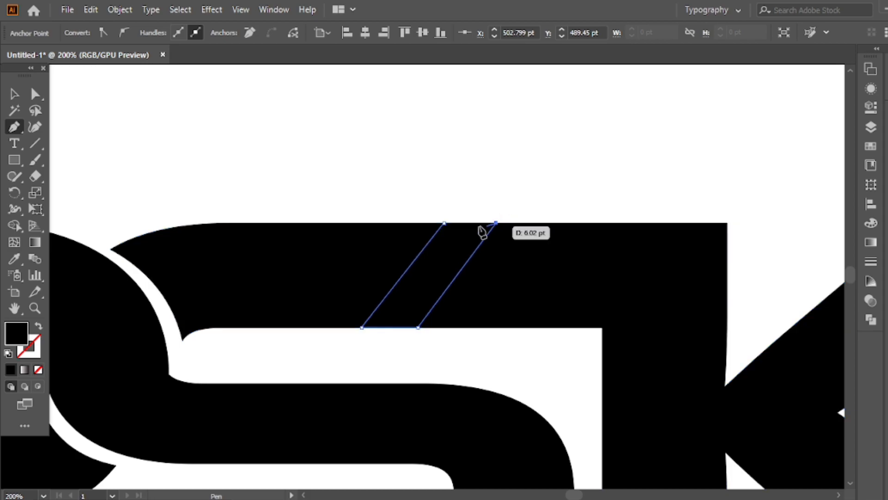
pyautogui.click(444, 223)
# Step: Split the S's upper arm along the parallelogram's slanted sides using Shape Builder, keeping the middle stripe as a separate piece
pyautogui.press('v')
pyautogui.keyDown('shift'); pyautogui.click(179, 267); pyautogui.keyUp('shift')
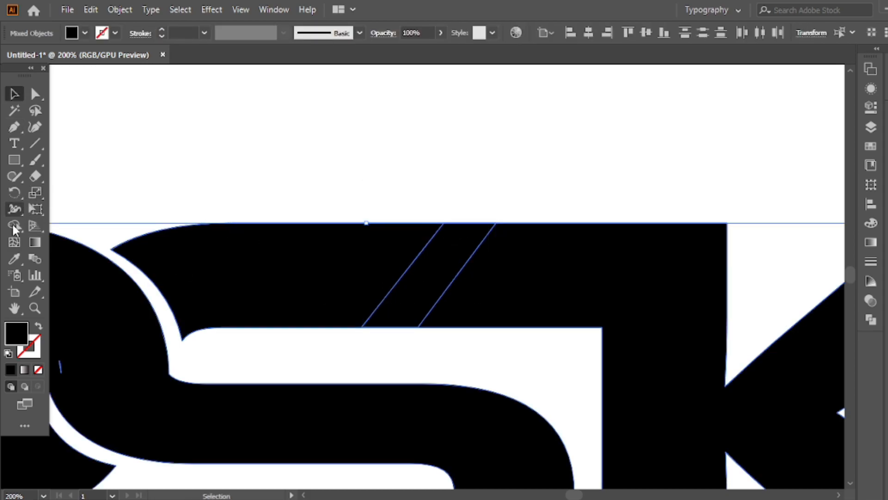
pyautogui.click(14, 225)
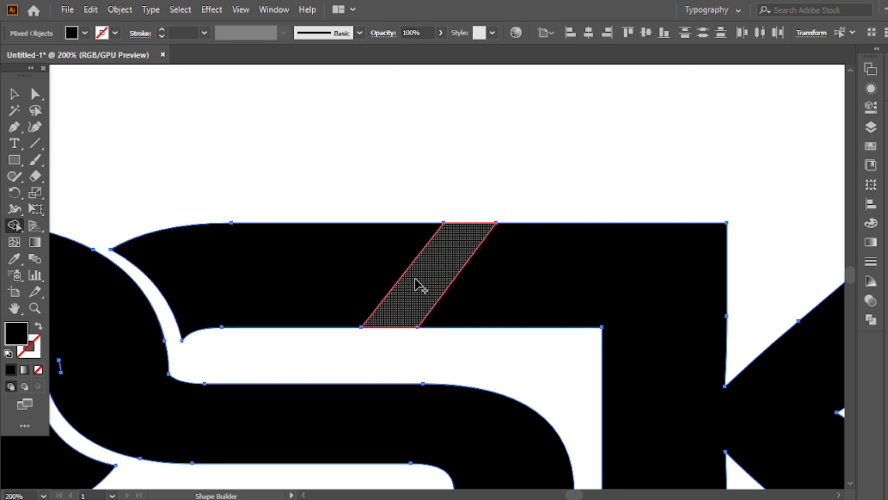
pyautogui.click(15, 93)
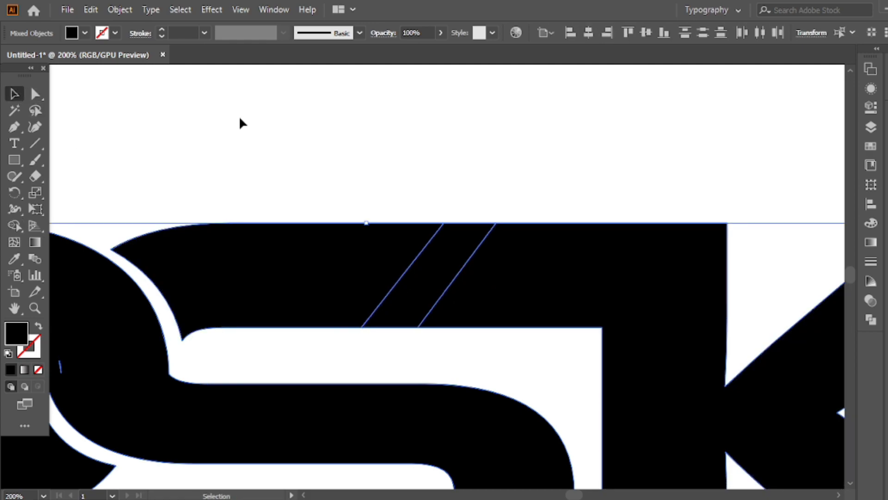
pyautogui.click(240, 123)
pyautogui.press('a')
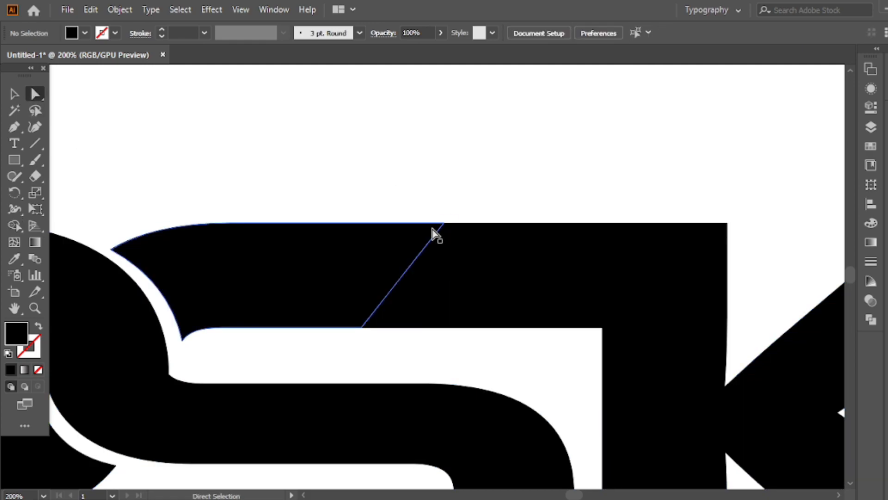
# Step: Shift the two slanted end points of the S's upper-arm piece left to open a diagonal gap before the stripe
pyautogui.click(443, 224)
pyautogui.click(443, 224)
pyautogui.moveTo(362, 329); pyautogui.dragTo(336, 329)
pyautogui.press('v')
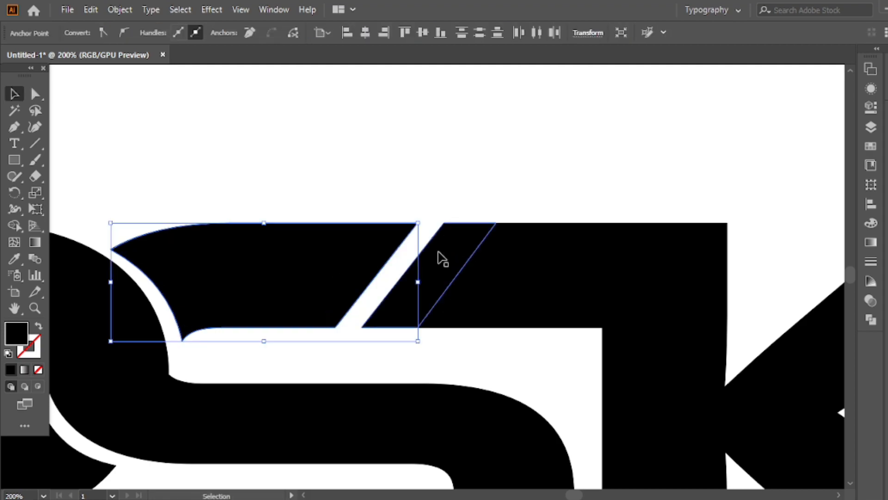
# Step: Nudge the slanted stripe left so thin diagonal gaps separate it from both neighbouring parts of the arm
pyautogui.click(444, 258)
pyautogui.press('Left')
pyautogui.press('Left')
pyautogui.press('Left')
pyautogui.press('Left')
pyautogui.press('Left')
pyautogui.press('Left')
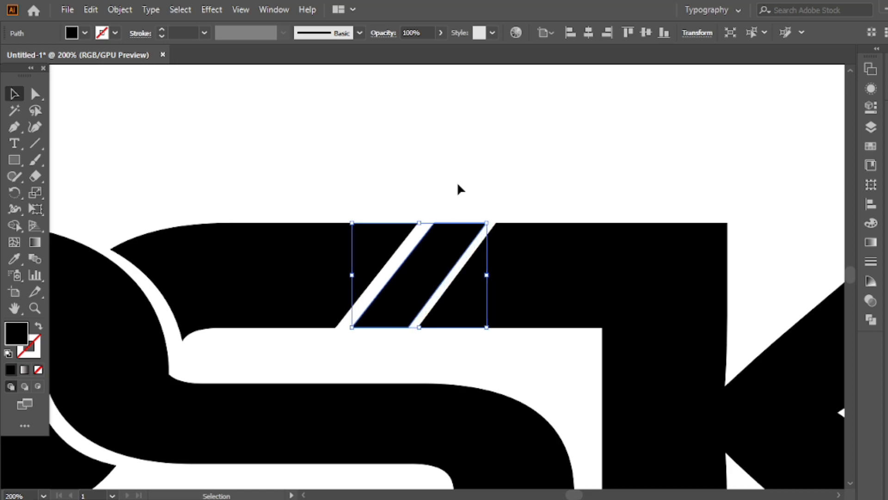
pyautogui.click(459, 192)
pyautogui.scroll(-4, 461, 197)
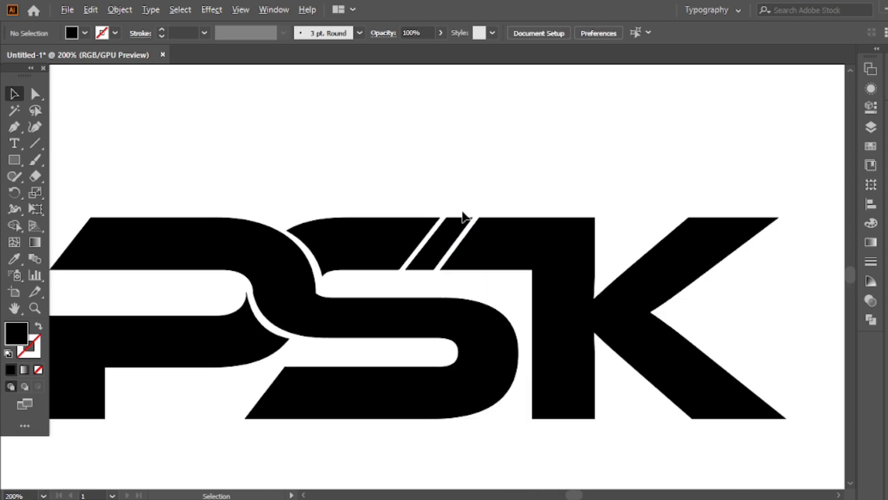
pyautogui.scroll(-1, 464, 213)
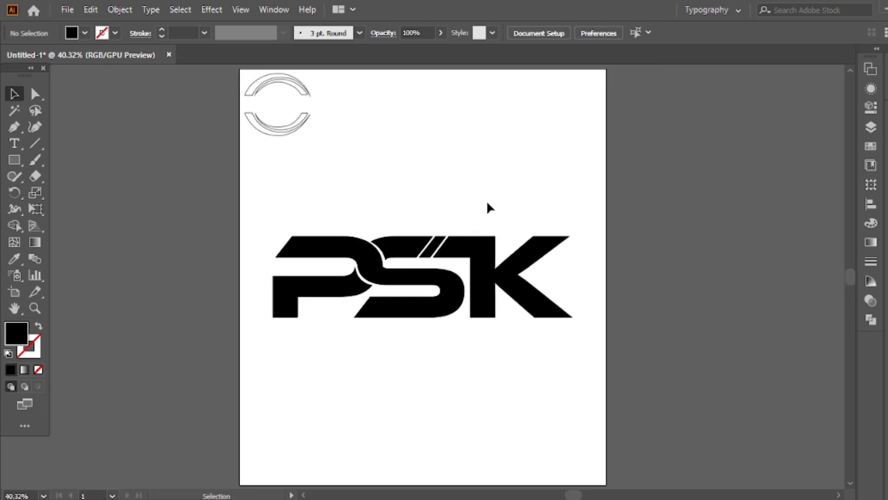
# Step: Group all the PSK pieces including the stripe and center the group vertically on the artboard
pyautogui.moveTo(273, 339); pyautogui.dragTo(273, 338)
pyautogui.rightClick(364, 166)
pyautogui.click(392, 268)
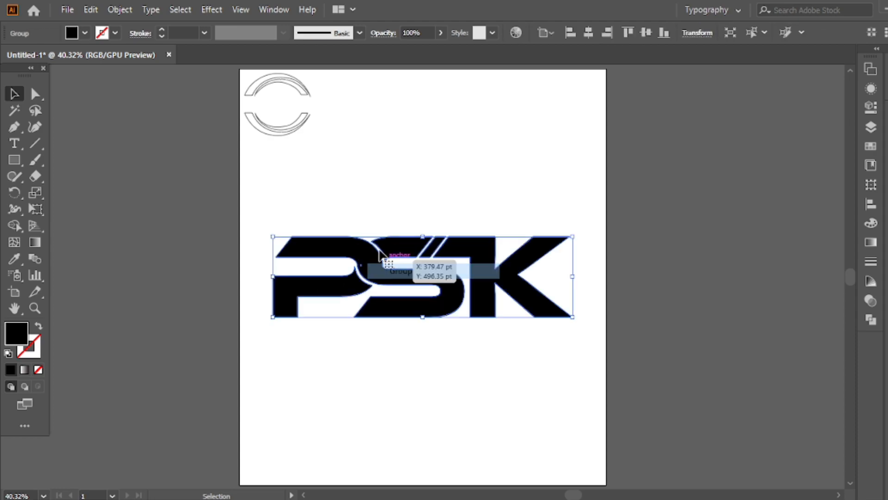
pyautogui.click(663, 34)
pyautogui.click(647, 35)
# Step: Ungroup the outlined ring, then move its upper arc above the lettermark and enlarge it to nearly the letters' width
pyautogui.click(294, 128)
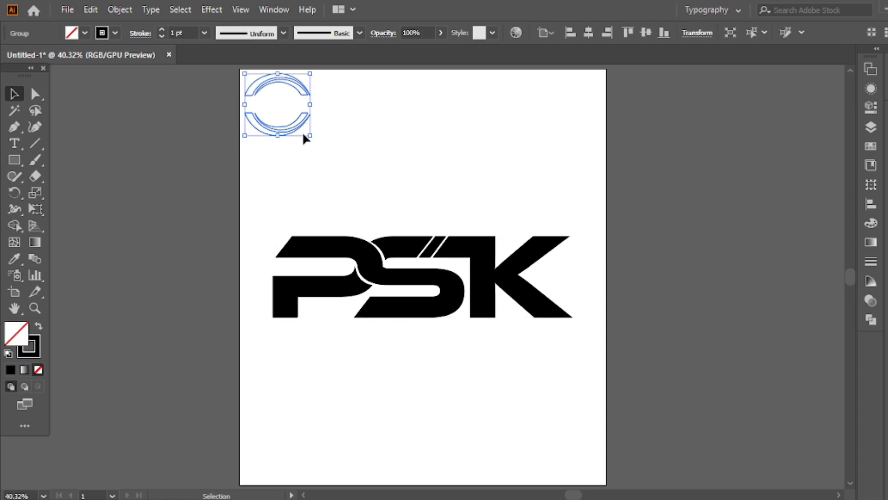
pyautogui.rightClick(295, 106)
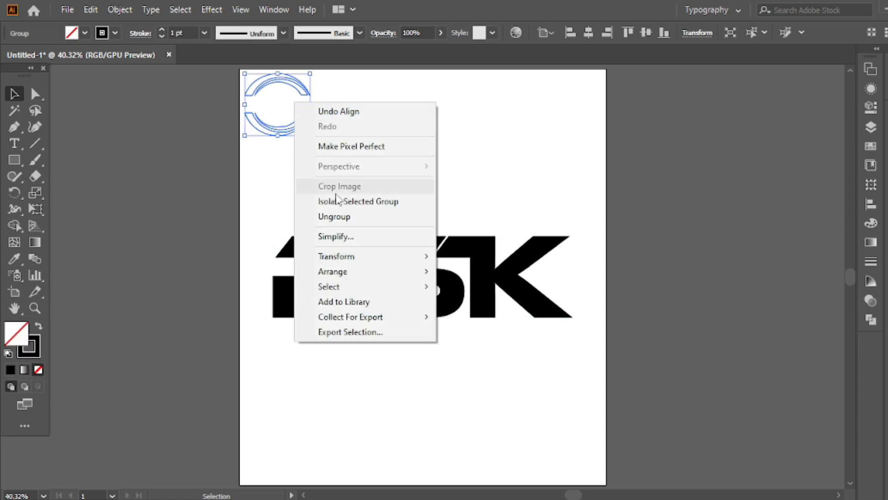
pyautogui.click(337, 219)
pyautogui.moveTo(307, 93); pyautogui.dragTo(570, 185)
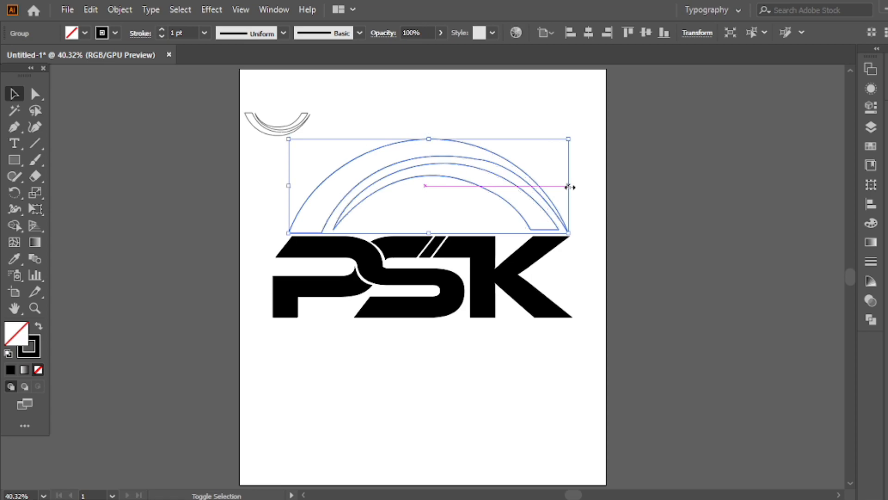
# Step: Move the lower ring arc beneath the lettermark and enlarge it until both sides match the upper arc's width
pyautogui.click(323, 160)
pyautogui.click(278, 134)
pyautogui.moveTo(310, 124); pyautogui.dragTo(528, 371)
pyautogui.moveTo(278, 370); pyautogui.dragTo(288, 370)
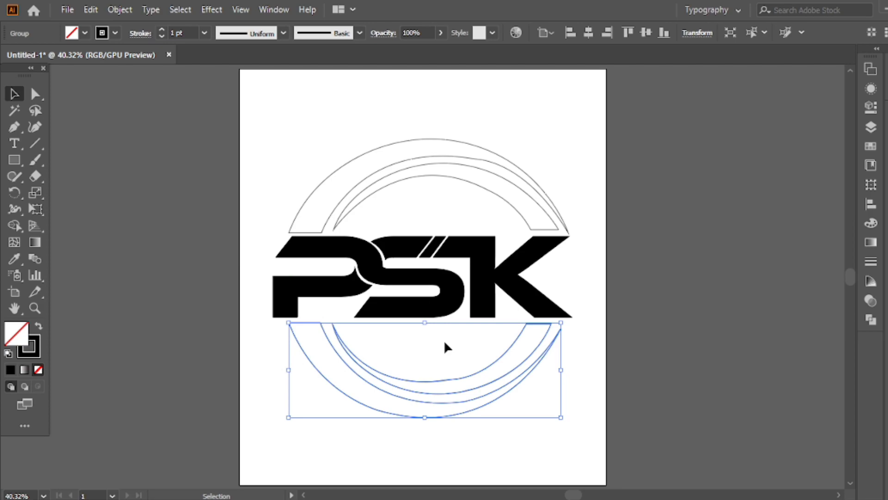
pyautogui.moveTo(562, 370); pyautogui.dragTo(569, 370)
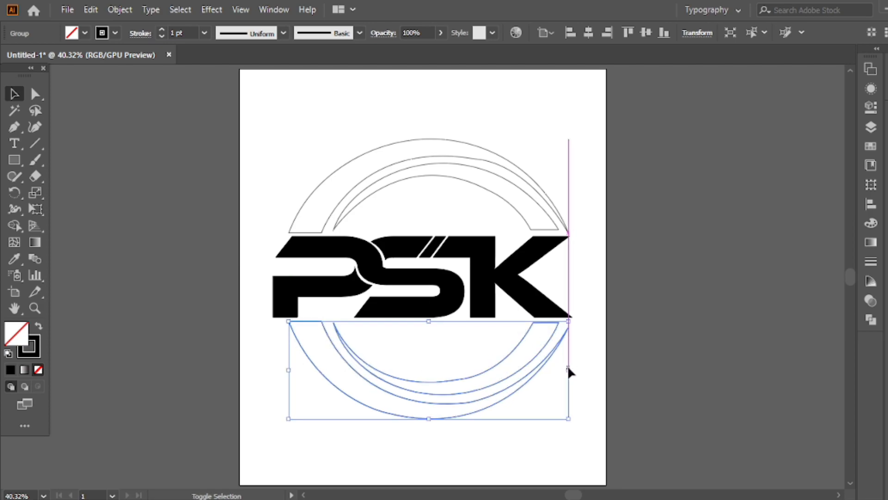
# Step: Align the lettermark and both arcs on their horizontal centers
pyautogui.hotkey('ctrl', 'a')
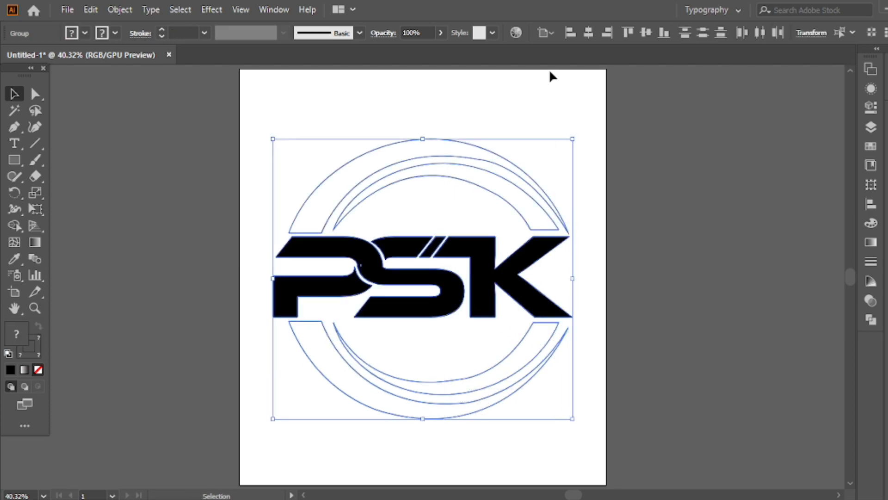
pyautogui.click(587, 33)
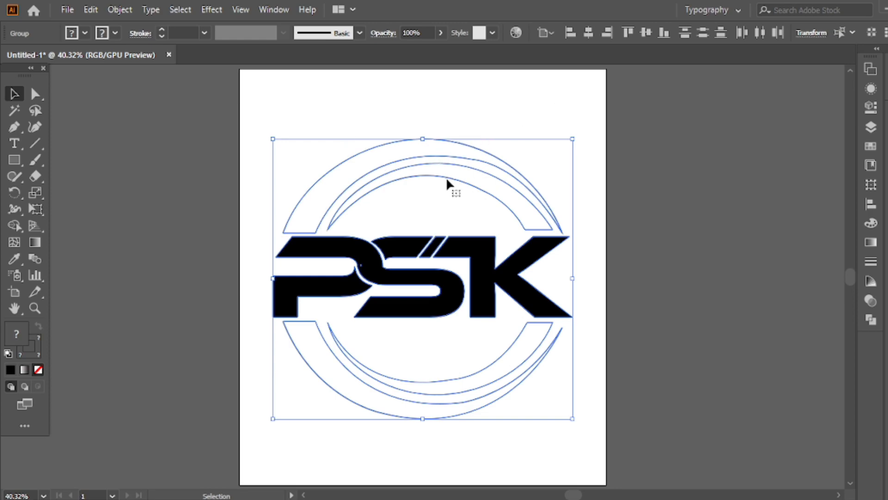
pyautogui.click(492, 105)
# Step: Scale the lettermark down from both sides so its width matches the two arcs
pyautogui.click(286, 284)
pyautogui.moveTo(270, 282)
pyautogui.mouseDown()
pyautogui.moveTo(304, 323)
pyautogui.moveTo(298, 295)
pyautogui.moveTo(283, 283)
pyautogui.mouseUp()
pyautogui.moveTo(573, 276); pyautogui.dragTo(563, 276)
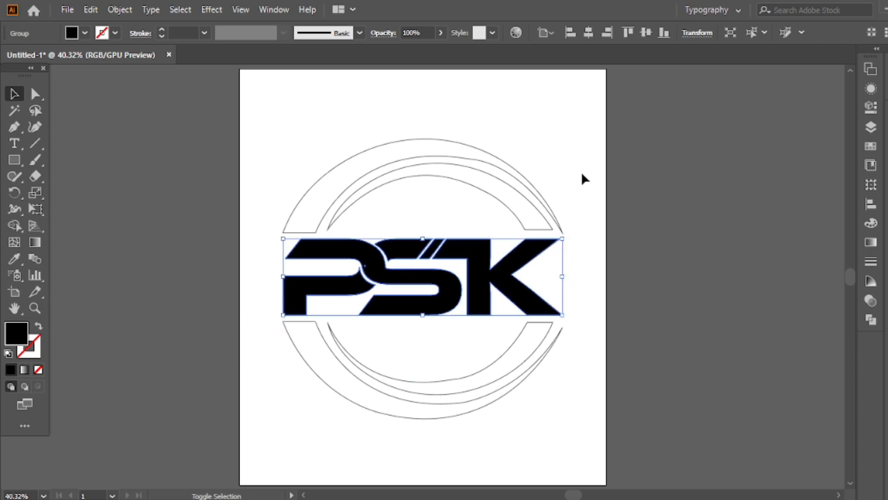
pyautogui.moveTo(330, 405); pyautogui.dragTo(543, 89)
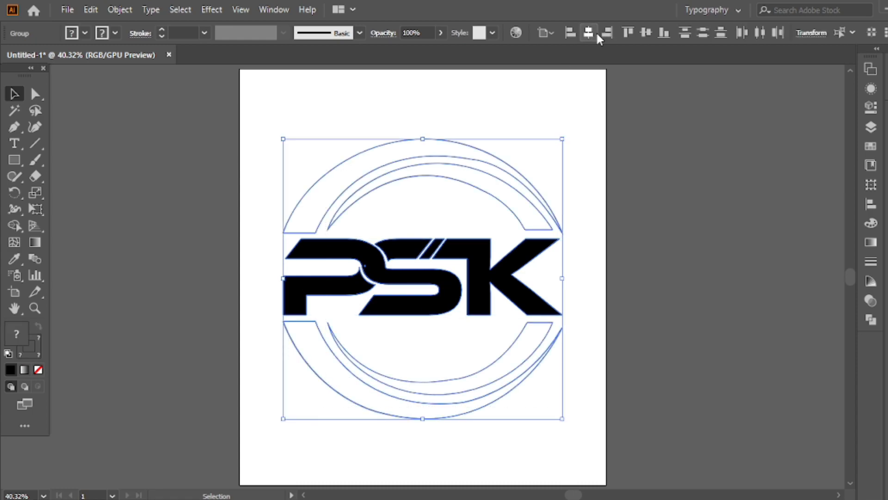
pyautogui.rightClick(333, 109)
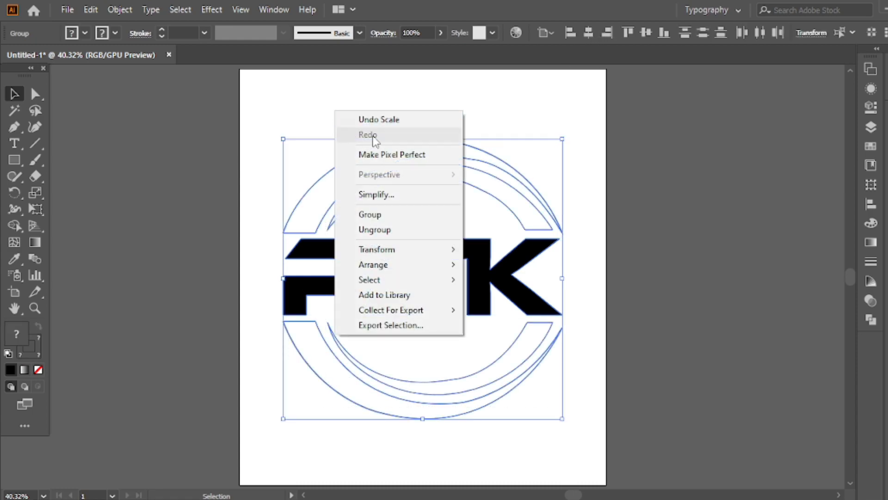
pyautogui.click(319, 126)
pyautogui.click(387, 143)
pyautogui.click(380, 151)
pyautogui.press('a')
pyautogui.press('v')
# Step: Fill the PSK lettermark and both ring arcs with bright red
pyautogui.moveTo(441, 119); pyautogui.dragTo(319, 398)
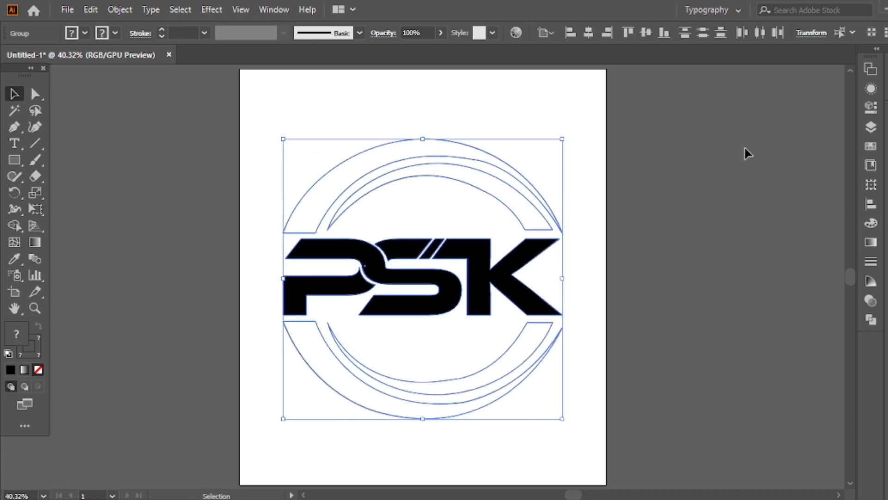
pyautogui.click(871, 146)
pyautogui.click(745, 105)
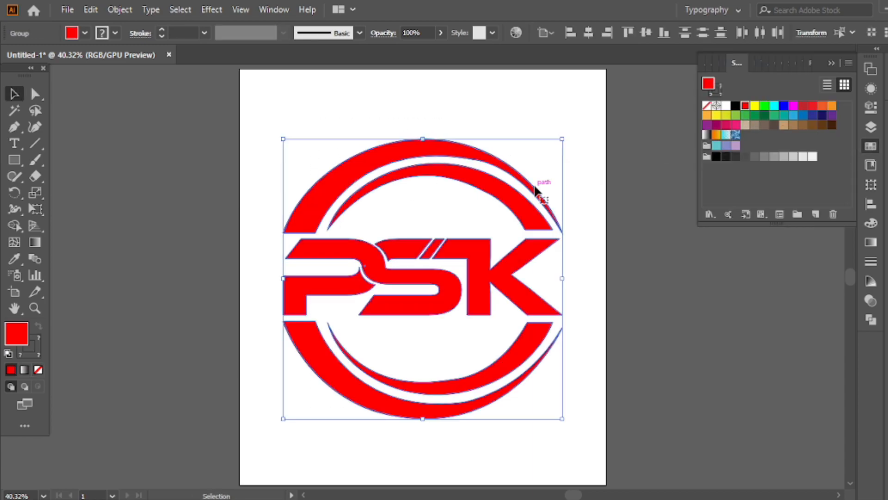
pyautogui.moveTo(423, 139); pyautogui.dragTo(422, 135)
pyautogui.hotkey('ctrl', 'z')
# Step: Recolor only the slanted stripe in the S with a light blue fill
pyautogui.click(444, 220)
pyautogui.press('a')
pyautogui.click(433, 248)
pyautogui.click(793, 116)
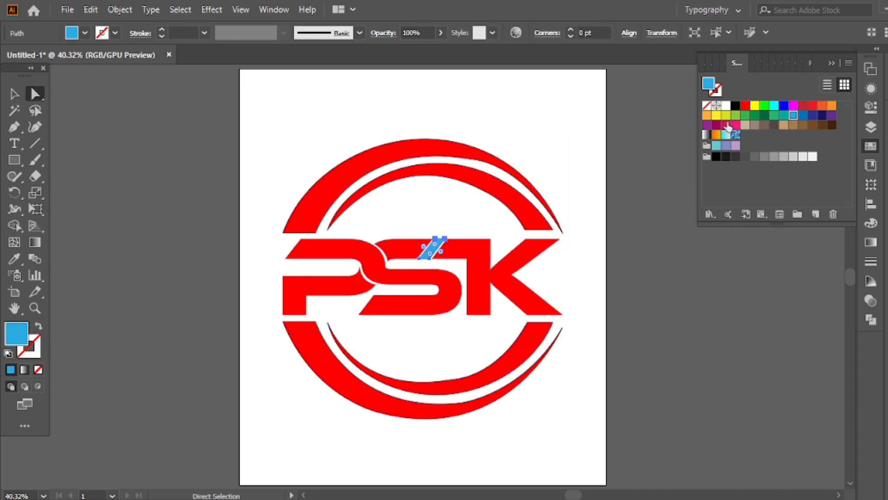
# Step: Copy the stripe's light blue fill without outline onto the upper and lower inner arcs with the Eyedropper
pyautogui.click(511, 194)
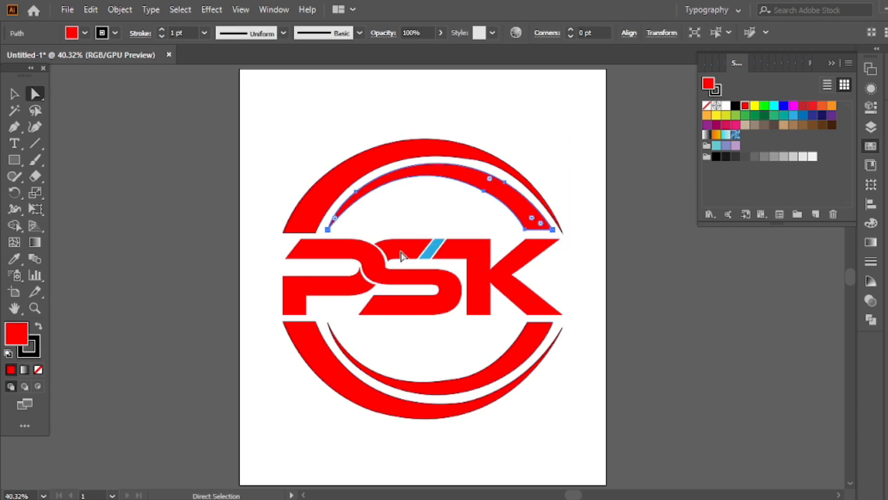
pyautogui.press('i')
pyautogui.click(434, 248)
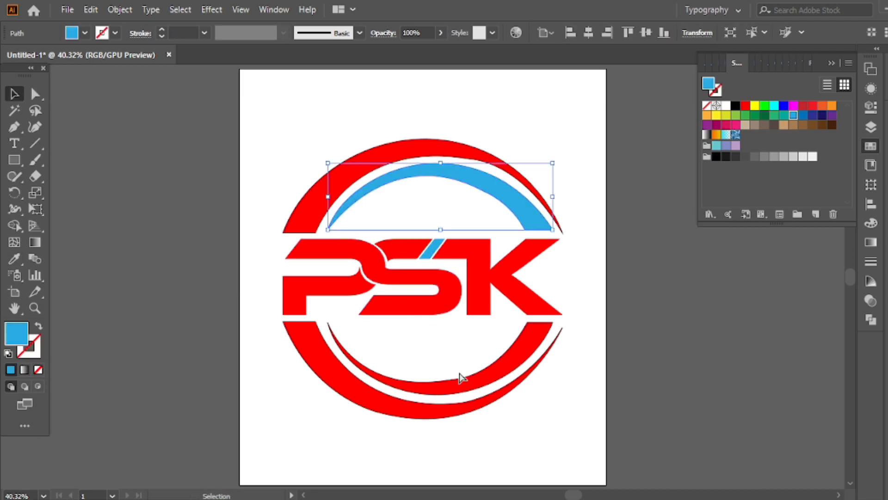
pyautogui.keyDown('ctrl'); pyautogui.click(497, 377); pyautogui.keyUp('ctrl')
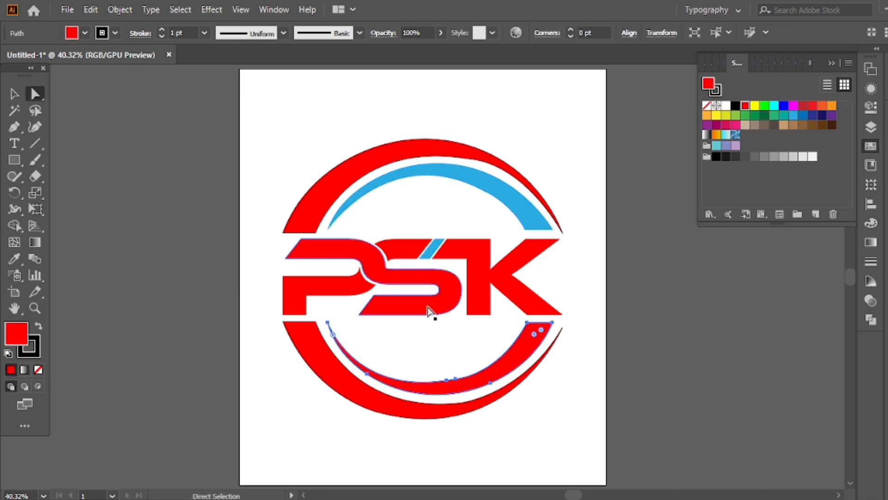
pyautogui.click(434, 249)
pyautogui.press('v')
pyautogui.click(502, 138)
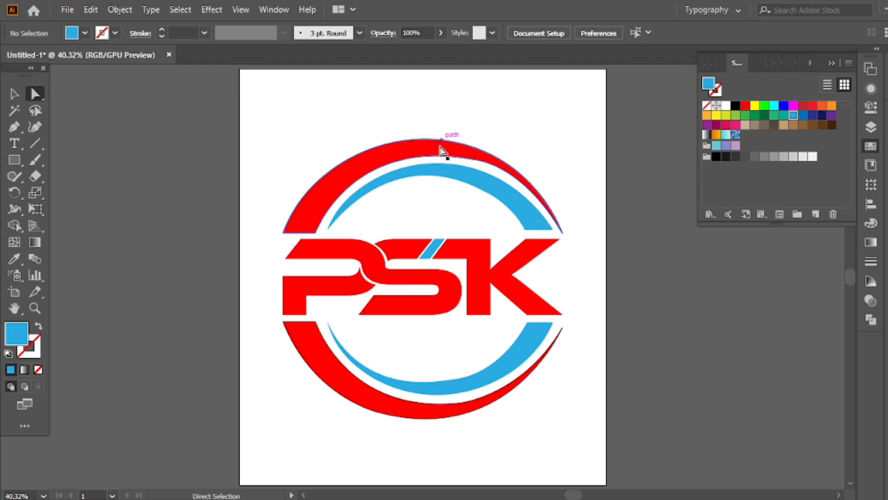
pyautogui.click(424, 156)
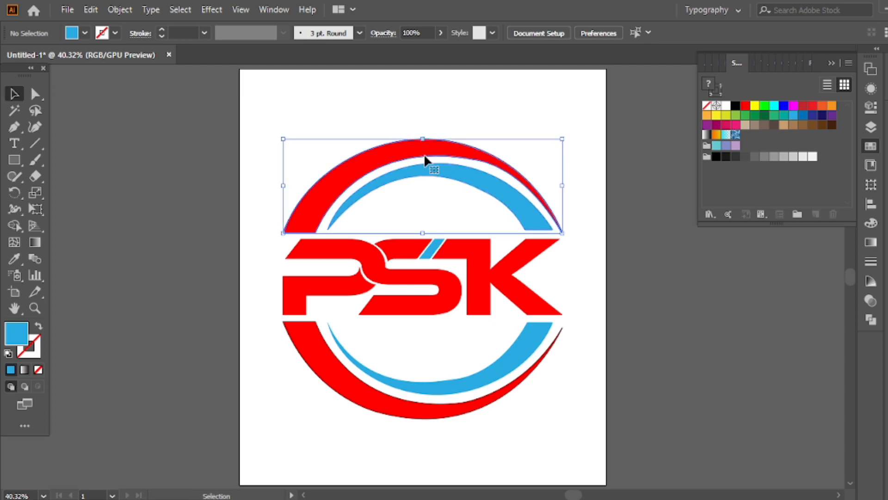
pyautogui.keyDown('shift'); pyautogui.click(430, 399); pyautogui.keyUp('shift')
pyautogui.click(248, 297)
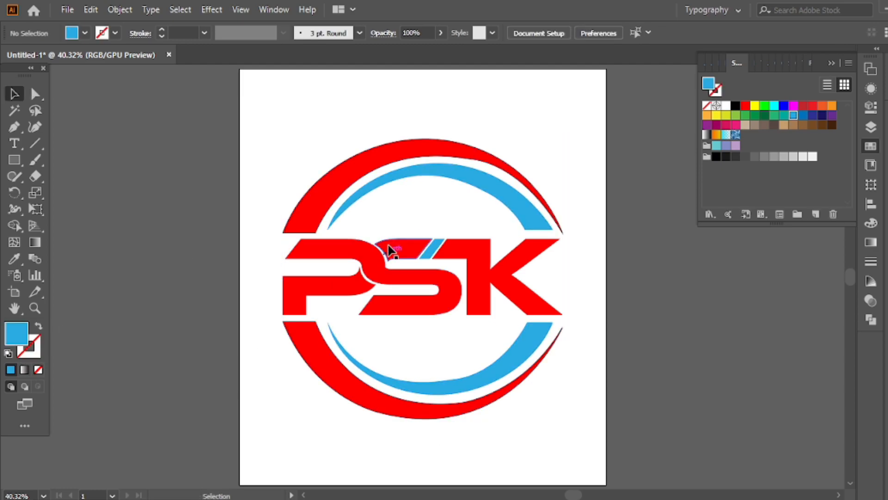
pyautogui.click(373, 153)
pyautogui.click(362, 120)
# Step: Remove the black stroke from the upper outer red arc, keeping its fill
pyautogui.press('a')
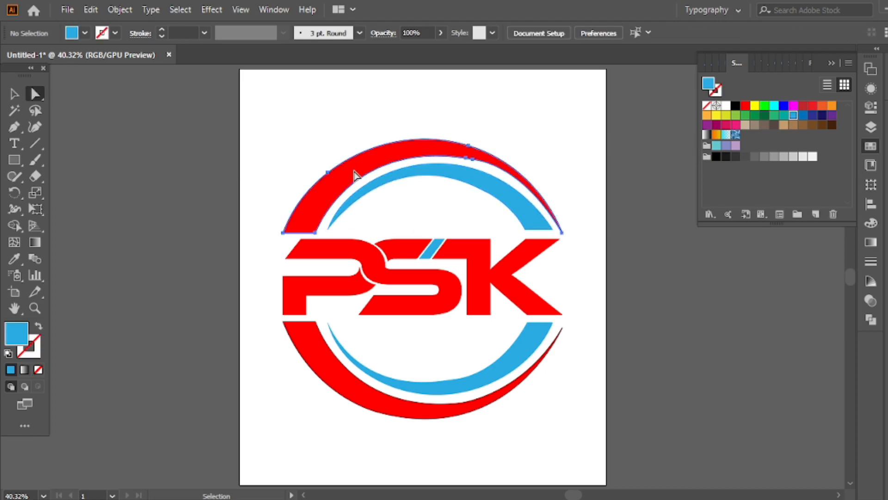
pyautogui.click(301, 225)
pyautogui.click(717, 96)
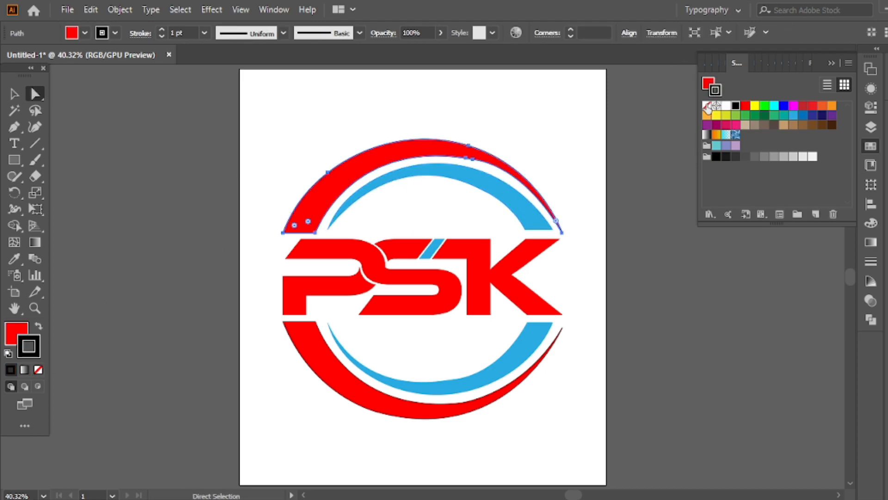
pyautogui.click(707, 105)
pyautogui.click(708, 86)
# Step: Remove the black stroke from the lower outer red arc, keeping its fill
pyautogui.click(468, 408)
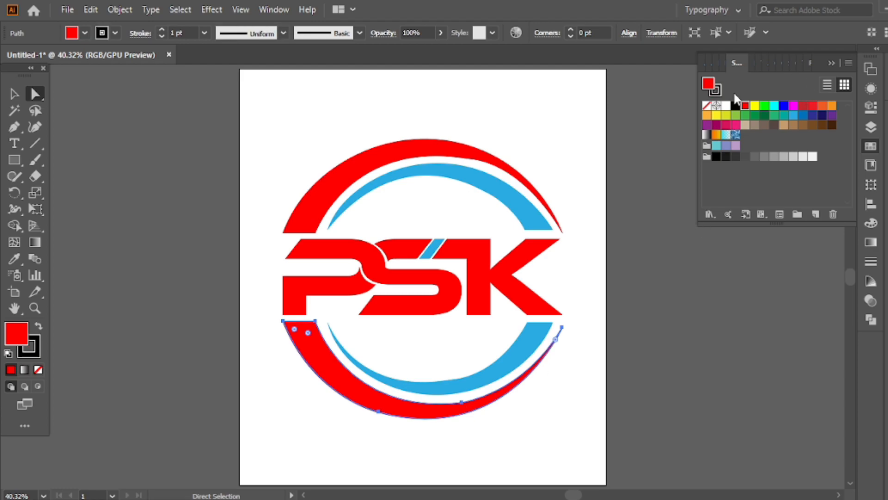
pyautogui.click(718, 87)
pyautogui.click(707, 106)
pyautogui.click(707, 89)
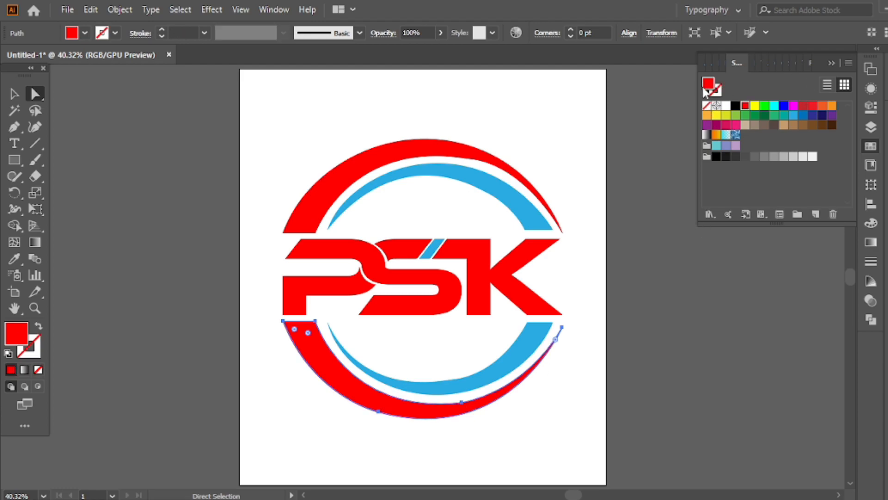
pyautogui.click(577, 146)
# Step: Group the lettermark and all the ring arcs into one logo
pyautogui.press('v')
pyautogui.moveTo(507, 114); pyautogui.dragTo(349, 325)
pyautogui.rightClick(406, 87)
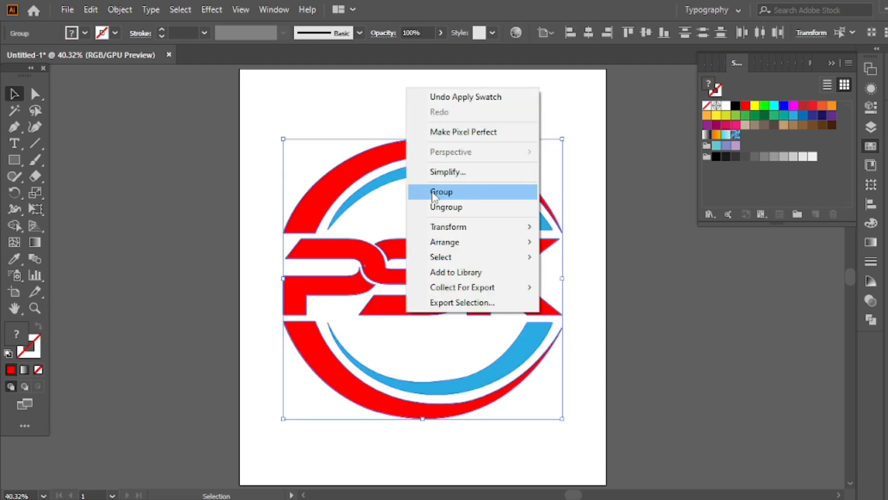
pyautogui.click(461, 193)
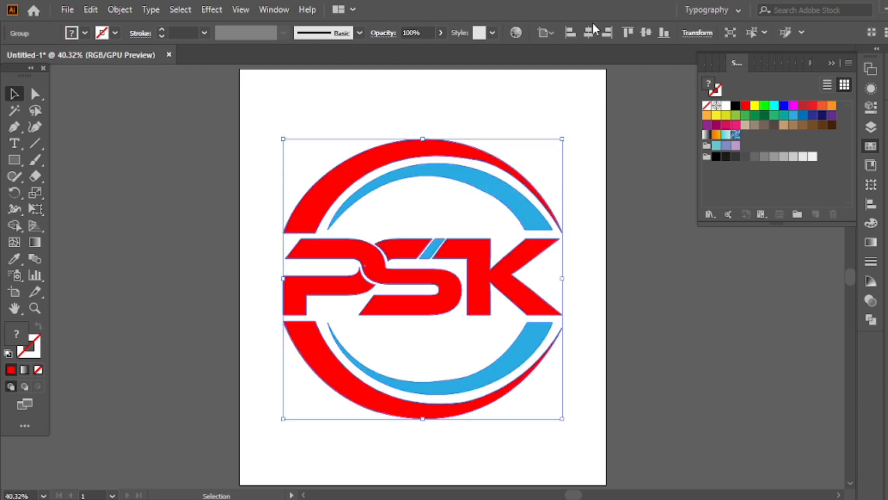
# Step: Center the grouped logo vertically on the artboard and scale it down proportionally around its center to about 70 percent
pyautogui.click(646, 32)
pyautogui.click(562, 218)
pyautogui.moveTo(564, 418); pyautogui.dragTo(524, 378)
pyautogui.click(432, 141)
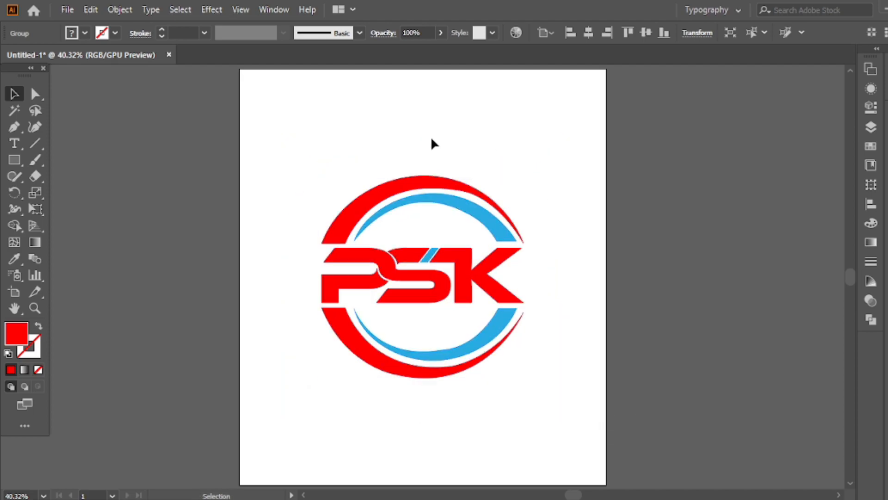